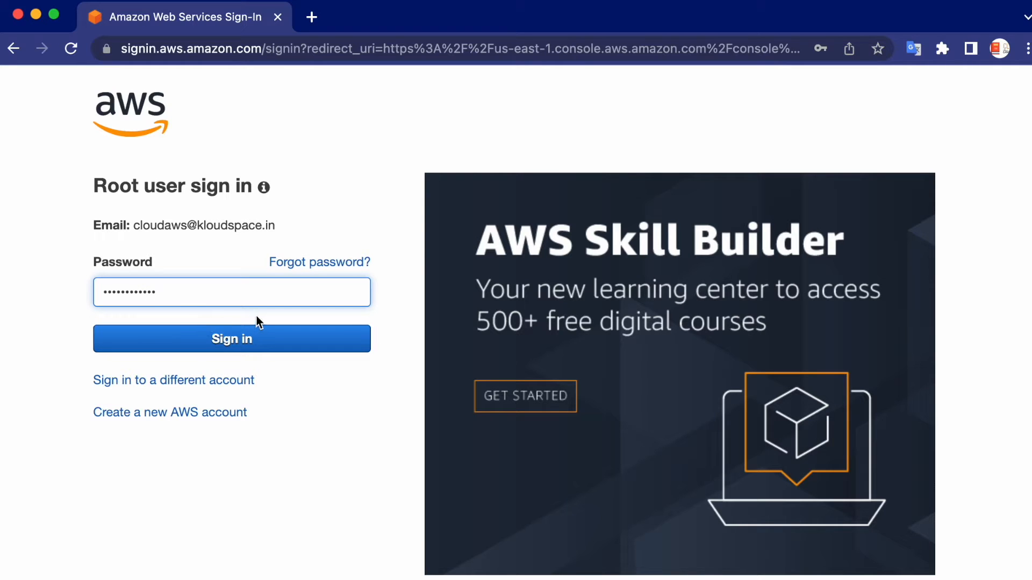
Sign in as the root user with the filled-in password and select the Europe (Paris) eu-west-3 region
{"action": "left_click", "coordinate": [222, 351]}
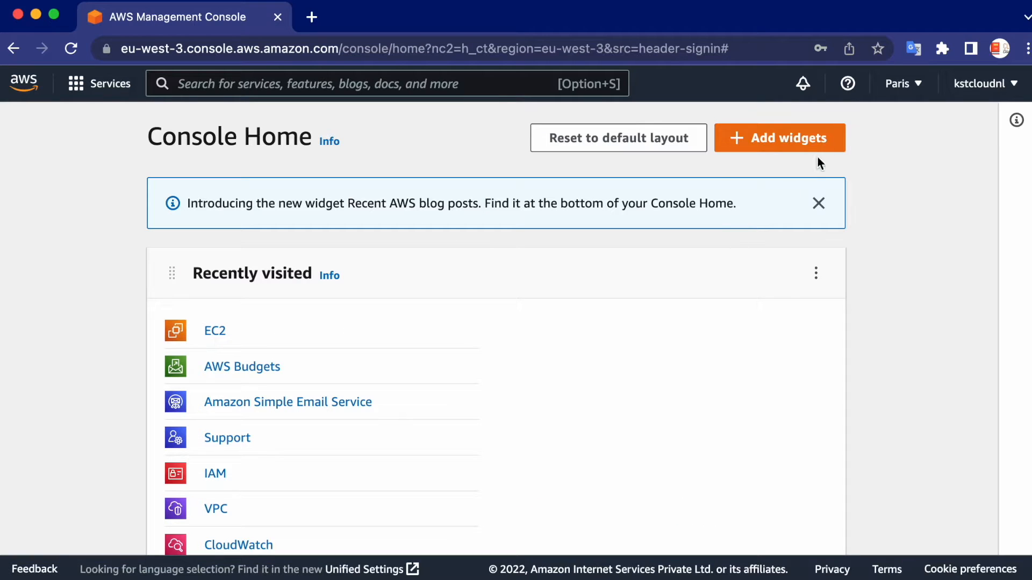
{"action": "left_click", "coordinate": [916, 86]}
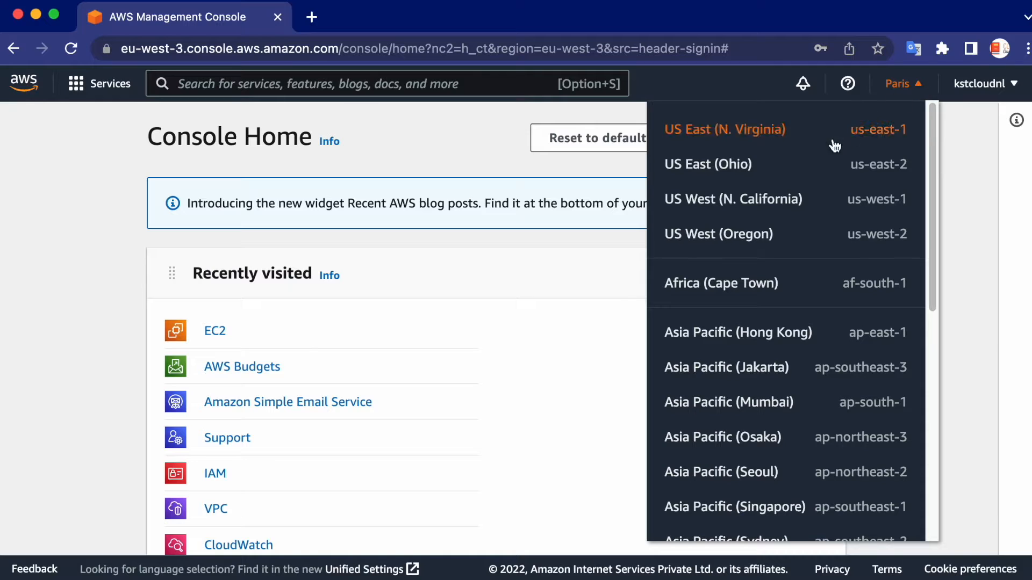
{"action": "left_click_drag", "start_coordinate": [937, 181], "coordinate": [949, 345]}
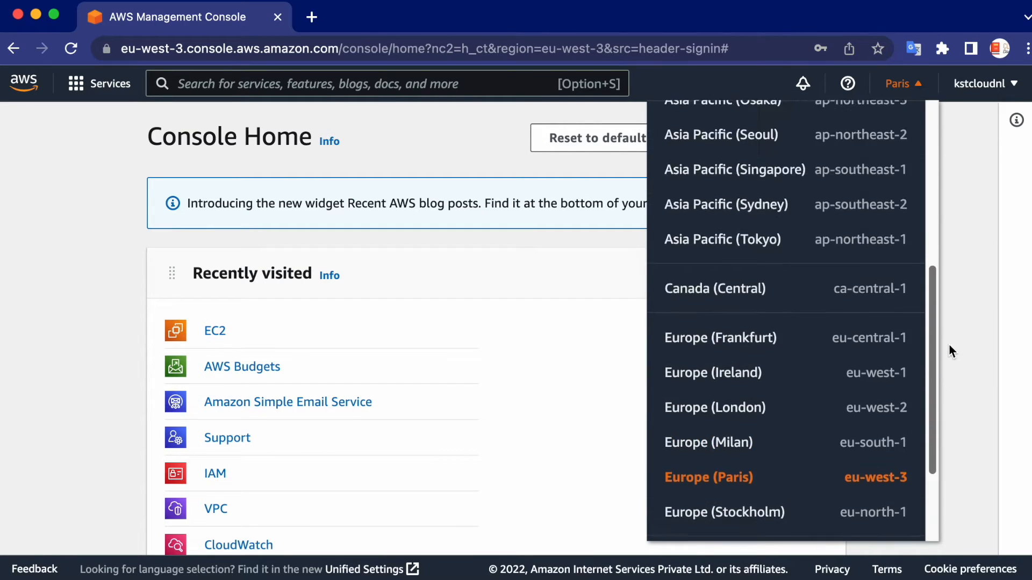
{"action": "left_click", "coordinate": [704, 479]}
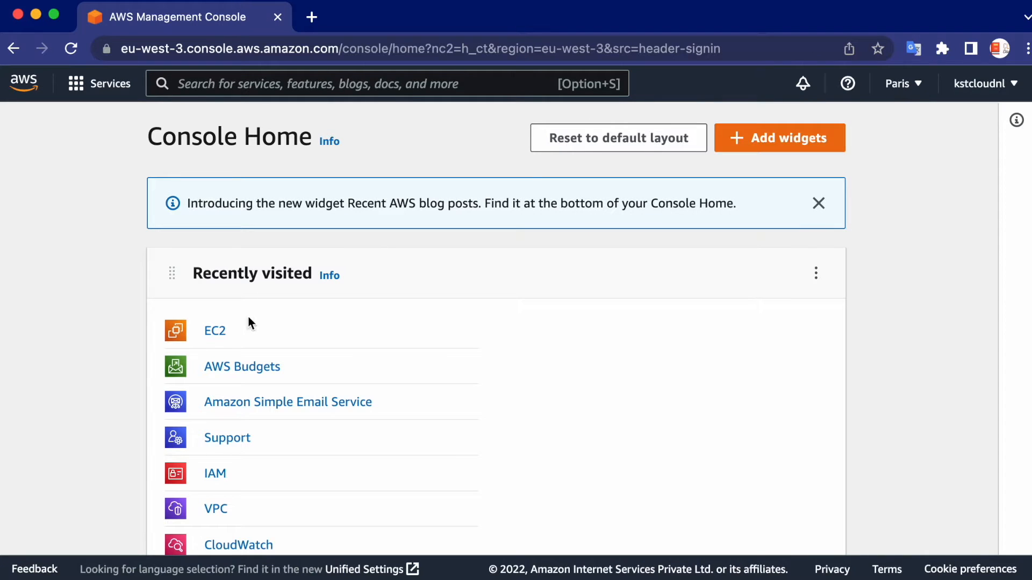
Go to the EC2 dashboard and start launching a new instance
{"action": "left_click", "coordinate": [216, 332]}
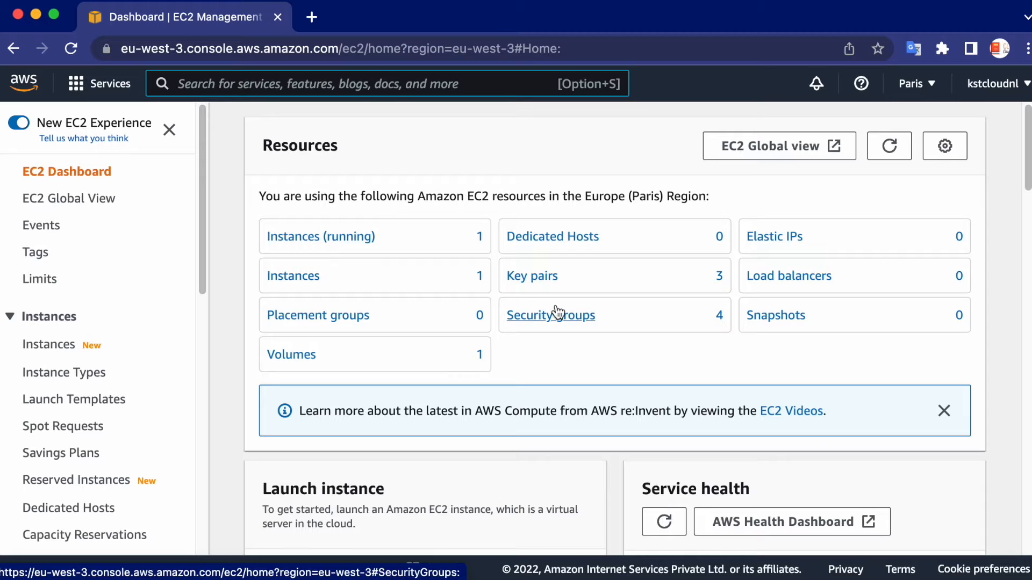
{"action": "scroll", "coordinate": [419, 319], "scroll_direction": "down", "scroll_amount": 3}
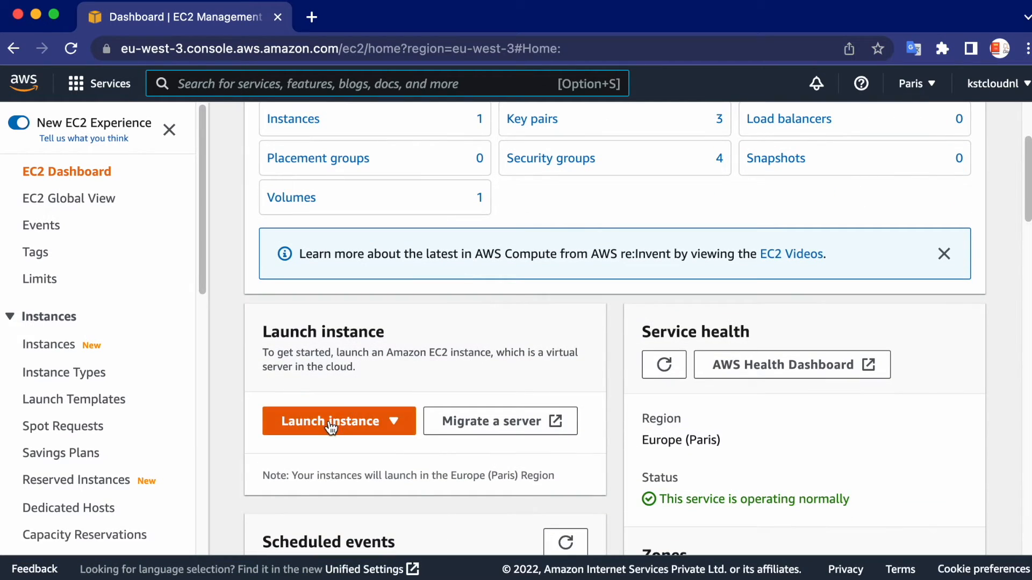
{"action": "left_click", "coordinate": [331, 427]}
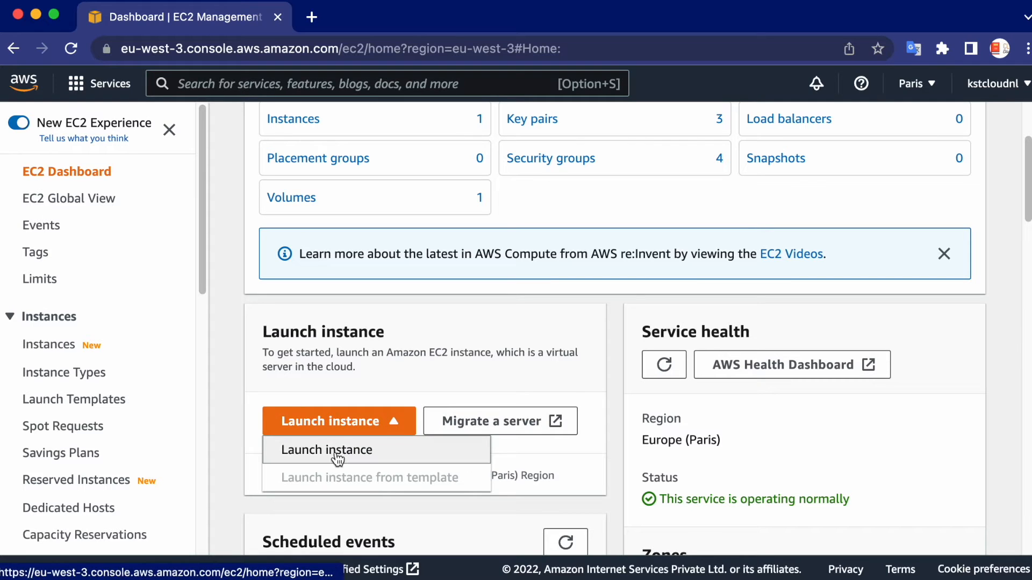
{"action": "left_click", "coordinate": [335, 452]}
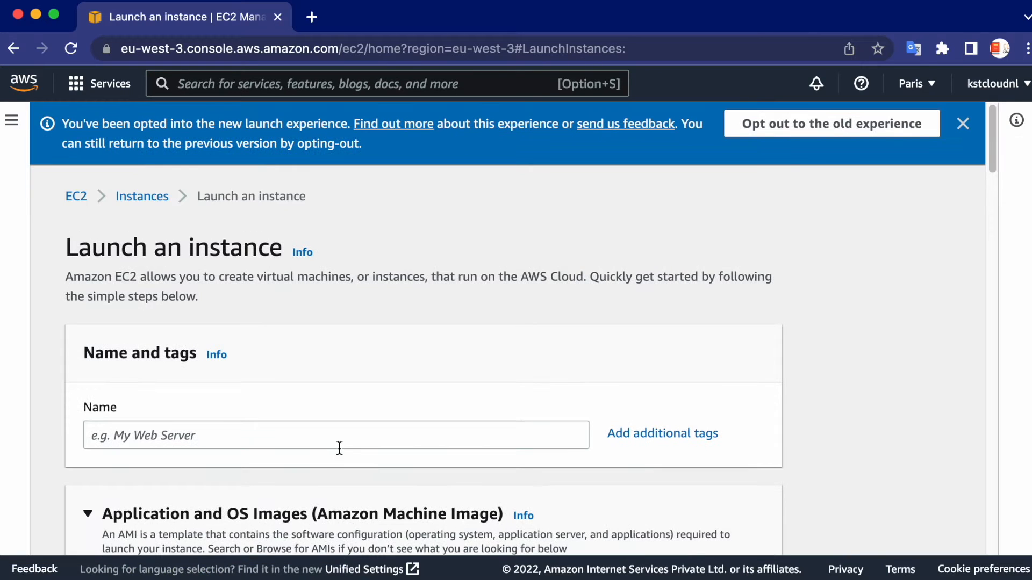
Name the new instance kst-dev-web01-nl
{"action": "left_click", "coordinate": [181, 436]}
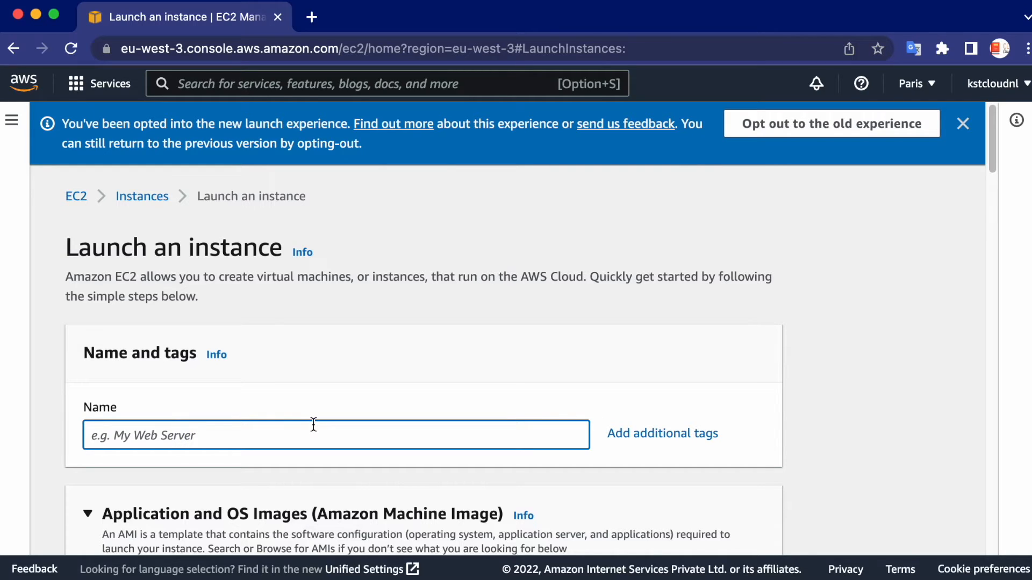
{"action": "type", "text": "kst-"}
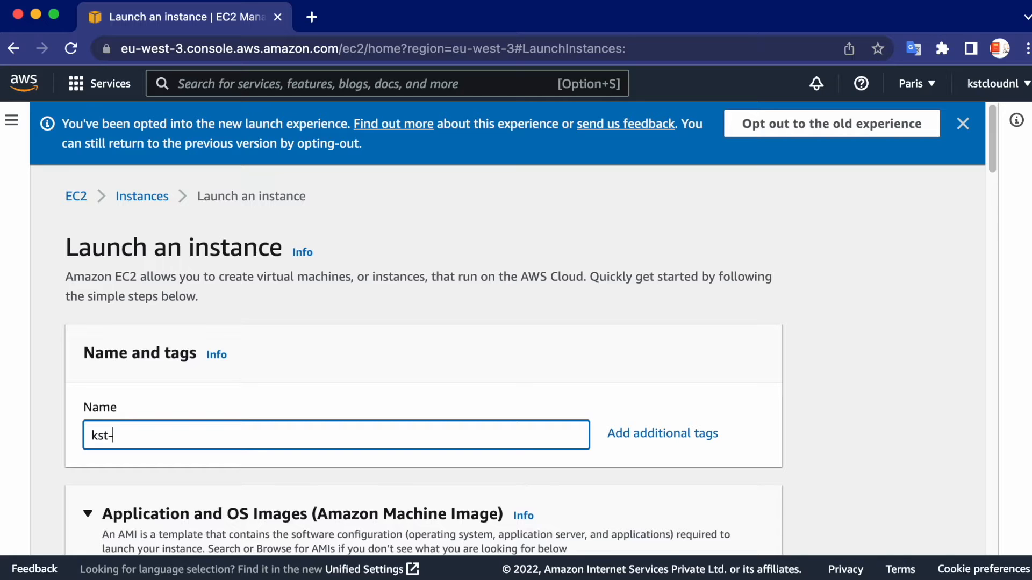
{"action": "type", "text": "dev-web01-nl"}
Examine the Quick Start operating system images and the available Amazon Linux AMIs, keeping the preselected image
{"action": "scroll", "coordinate": [502, 408], "scroll_direction": "down", "scroll_amount": 5}
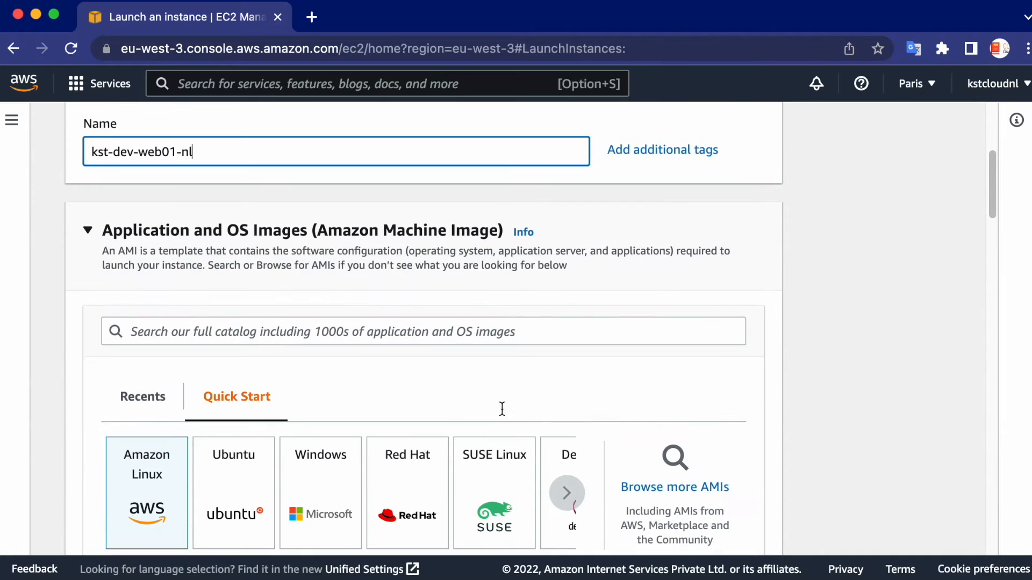
{"action": "scroll", "coordinate": [502, 408], "scroll_direction": "up", "scroll_amount": 1}
{"action": "scroll", "coordinate": [501, 408], "scroll_direction": "down", "scroll_amount": 1}
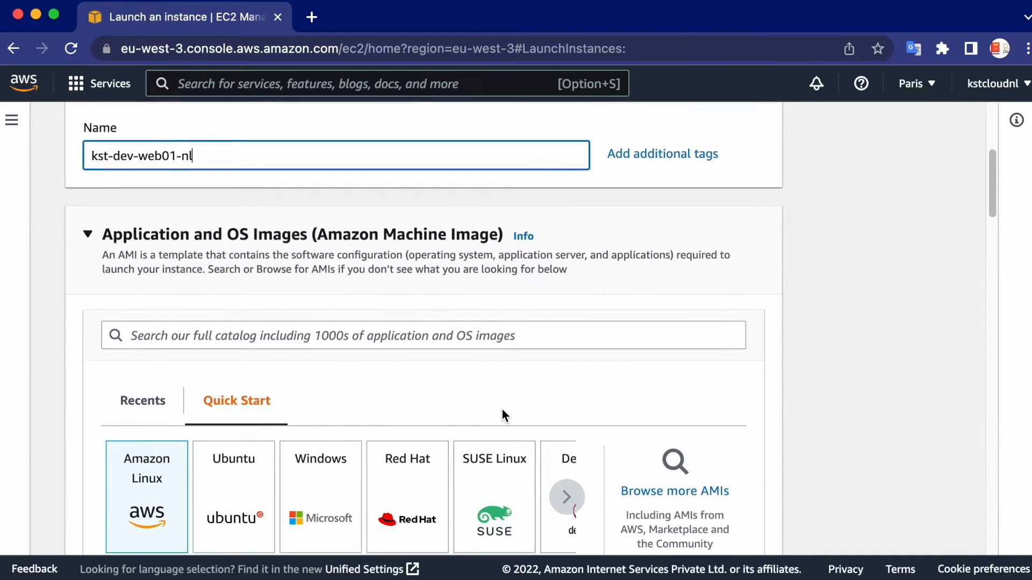
{"action": "scroll", "coordinate": [419, 377], "scroll_direction": "down", "scroll_amount": 1}
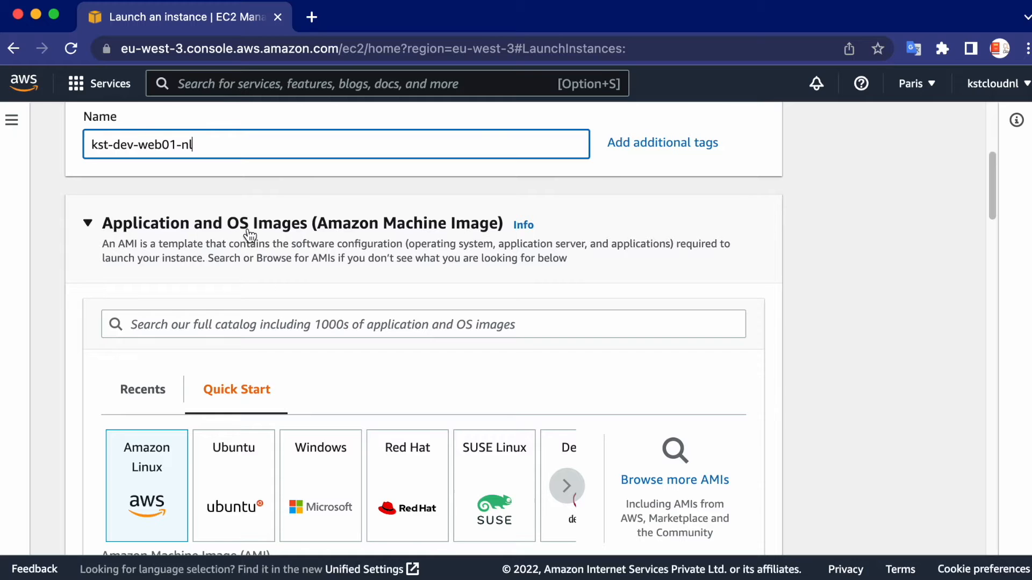
{"action": "scroll", "coordinate": [387, 290], "scroll_direction": "down", "scroll_amount": 3}
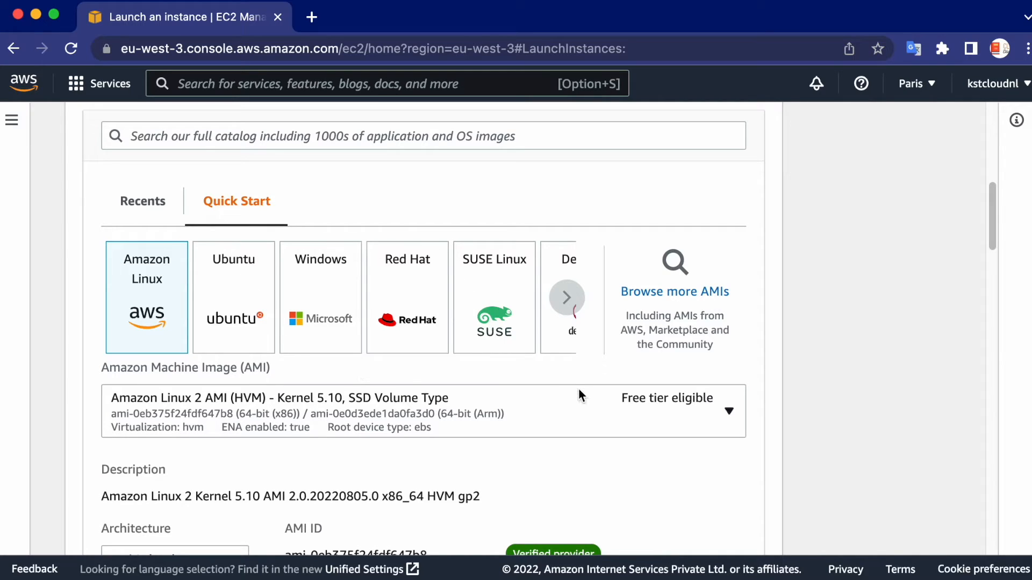
{"action": "scroll", "coordinate": [572, 403], "scroll_direction": "down", "scroll_amount": 3}
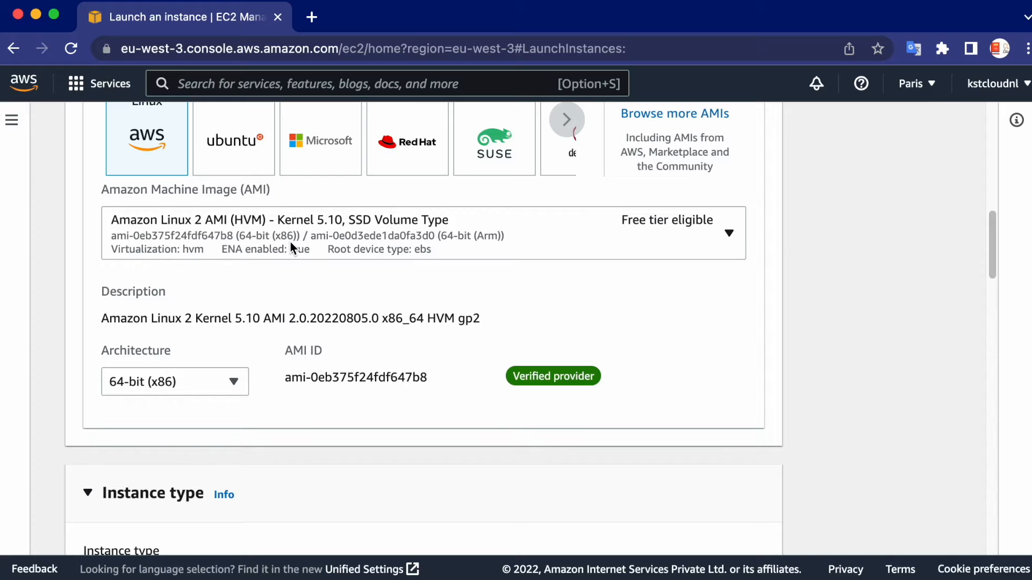
{"action": "left_click", "coordinate": [729, 234]}
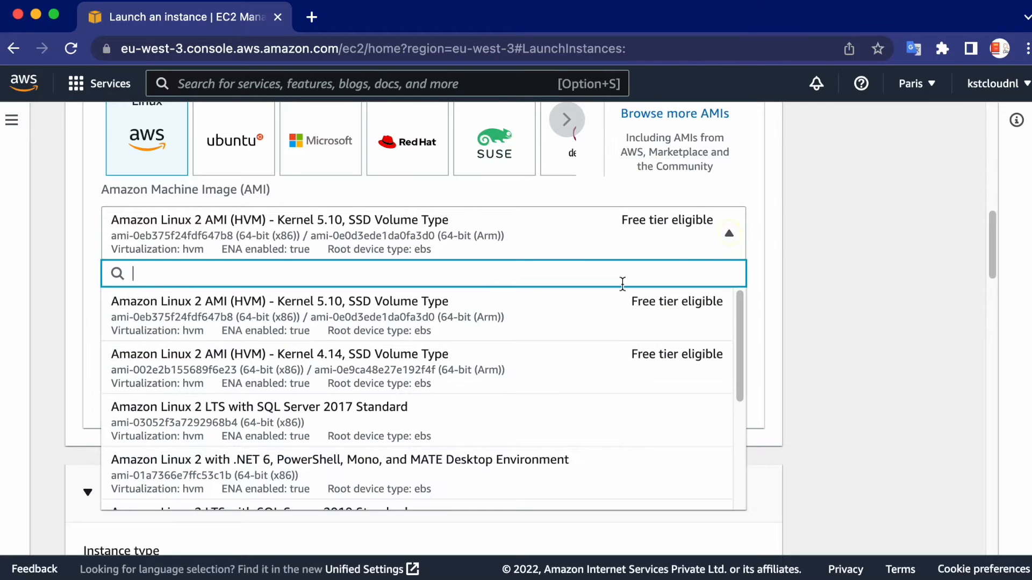
{"action": "left_click_drag", "start_coordinate": [744, 335], "coordinate": [737, 282]}
{"action": "left_click", "coordinate": [697, 240]}
{"action": "scroll", "coordinate": [491, 317], "scroll_direction": "down", "scroll_amount": 3}
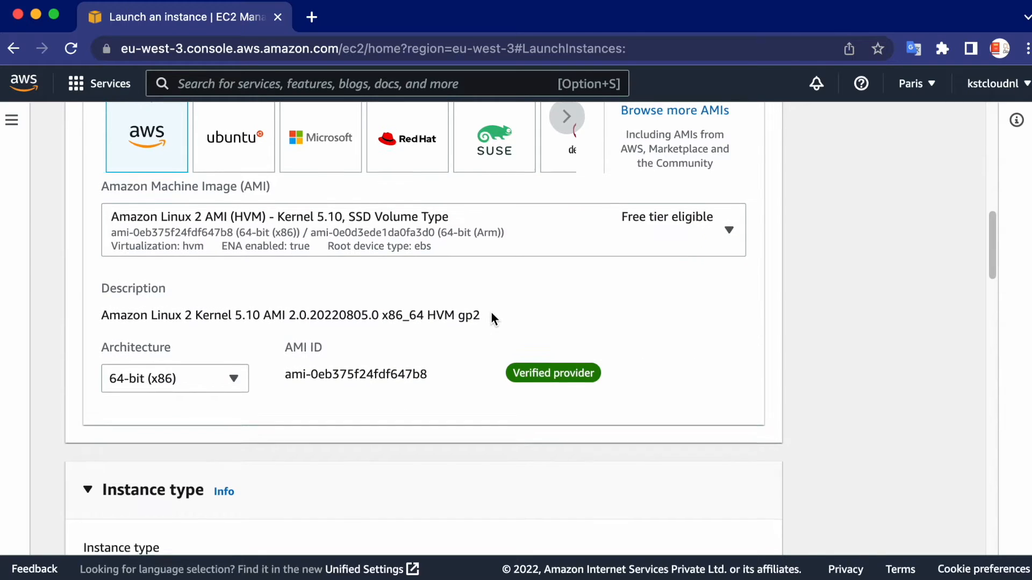
Examine the vCPU, memory and hourly pricing of the available t2 instance types, keeping t2.micro selected
{"action": "scroll", "coordinate": [465, 320], "scroll_direction": "down", "scroll_amount": 5}
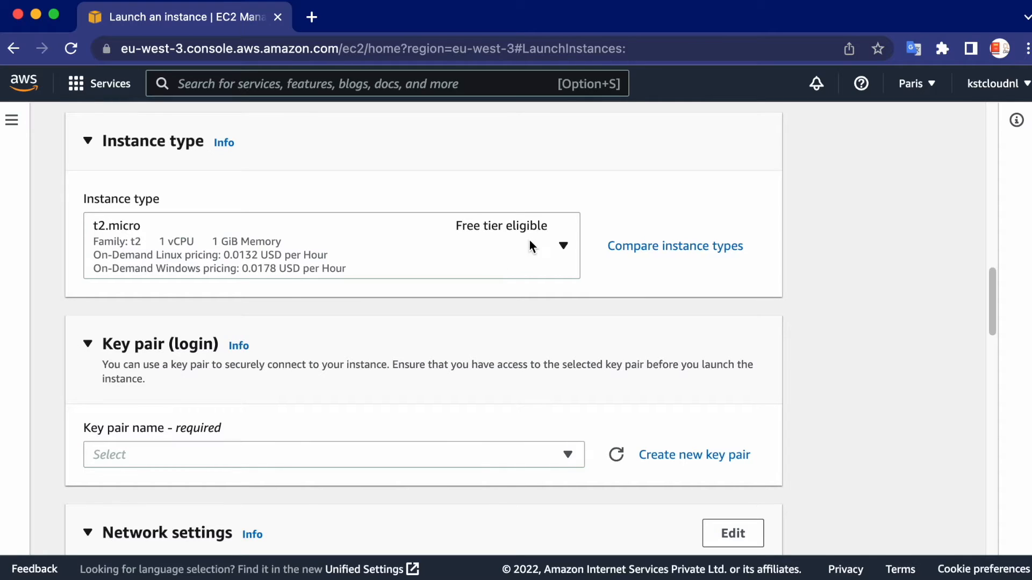
{"action": "left_click", "coordinate": [563, 247]}
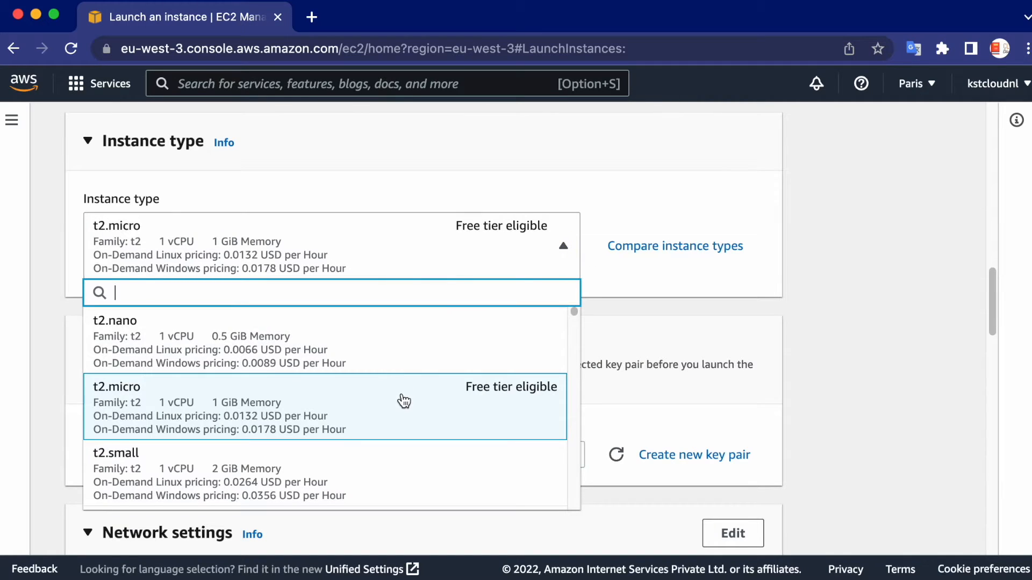
{"action": "scroll", "coordinate": [398, 398], "scroll_direction": "down", "scroll_amount": 1}
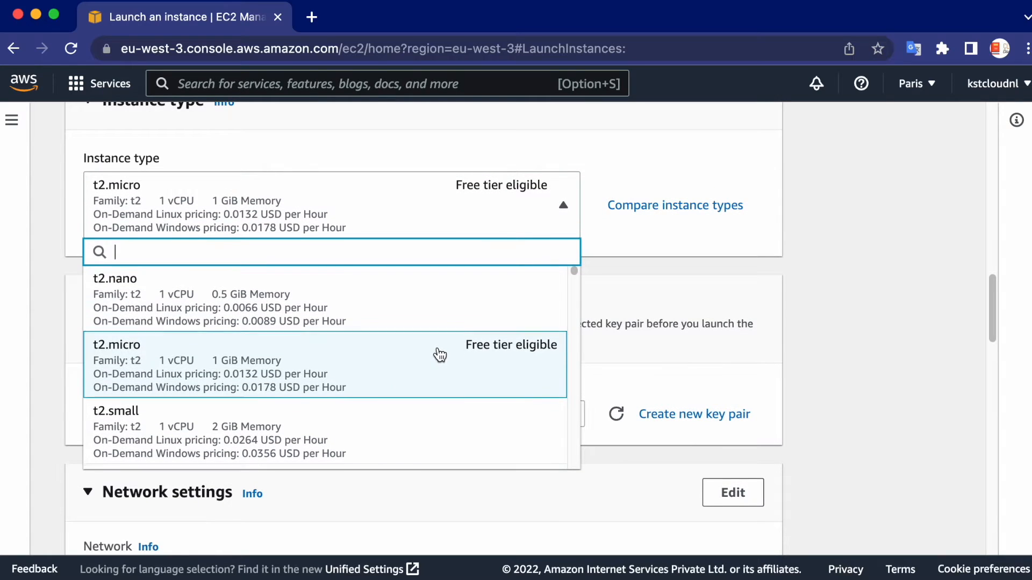
{"action": "scroll", "coordinate": [438, 355], "scroll_direction": "down", "scroll_amount": 2}
{"action": "scroll", "coordinate": [380, 364], "scroll_direction": "down", "scroll_amount": 2}
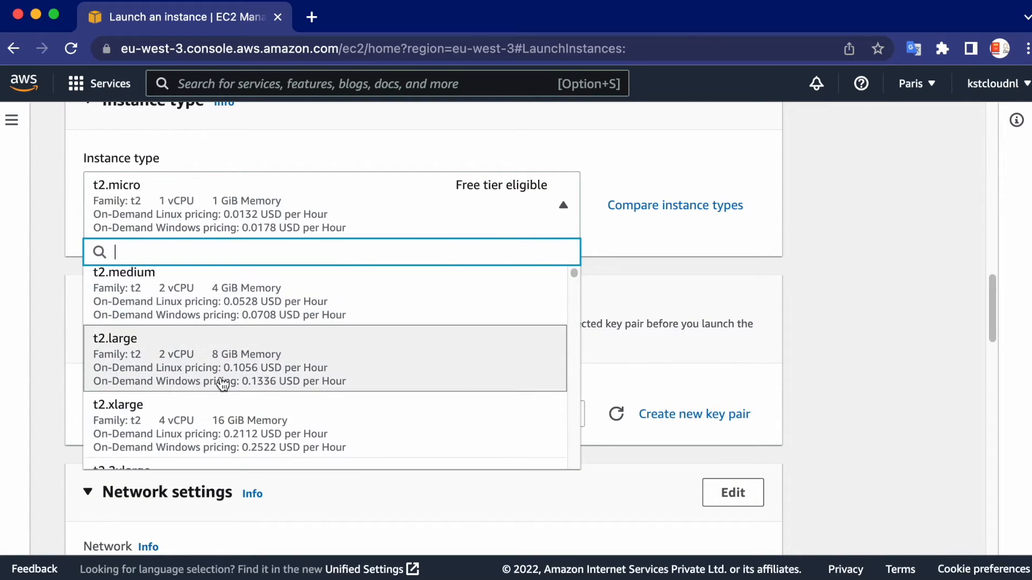
{"action": "scroll", "coordinate": [285, 386], "scroll_direction": "down", "scroll_amount": 1}
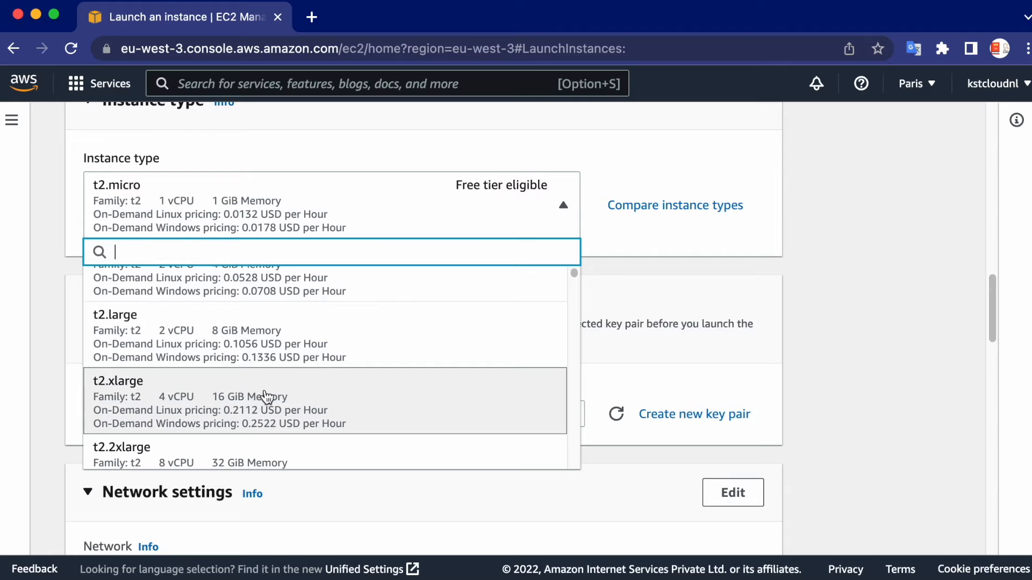
{"action": "scroll", "coordinate": [299, 395], "scroll_direction": "down", "scroll_amount": 2}
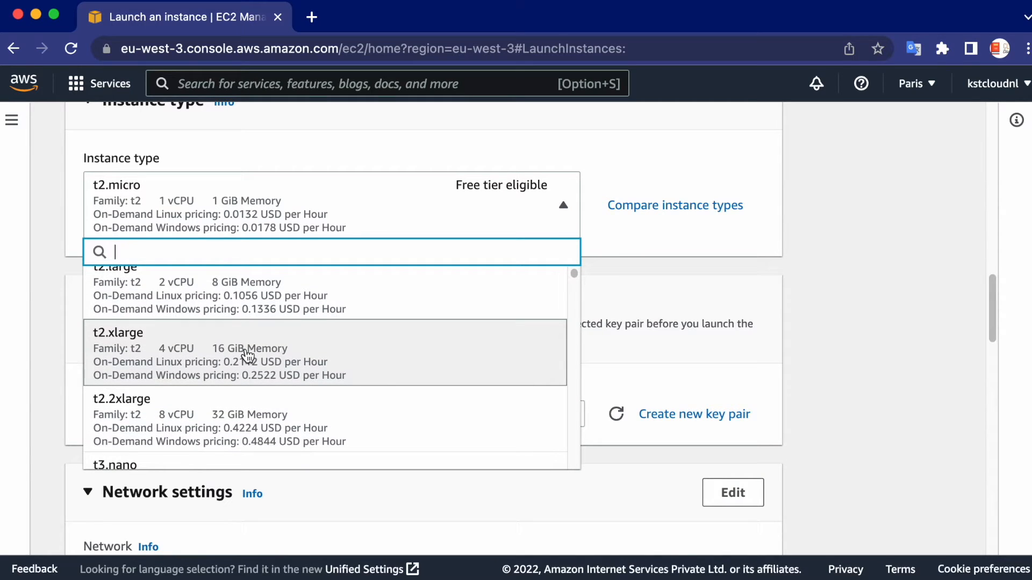
{"action": "scroll", "coordinate": [287, 407], "scroll_direction": "down", "scroll_amount": 1}
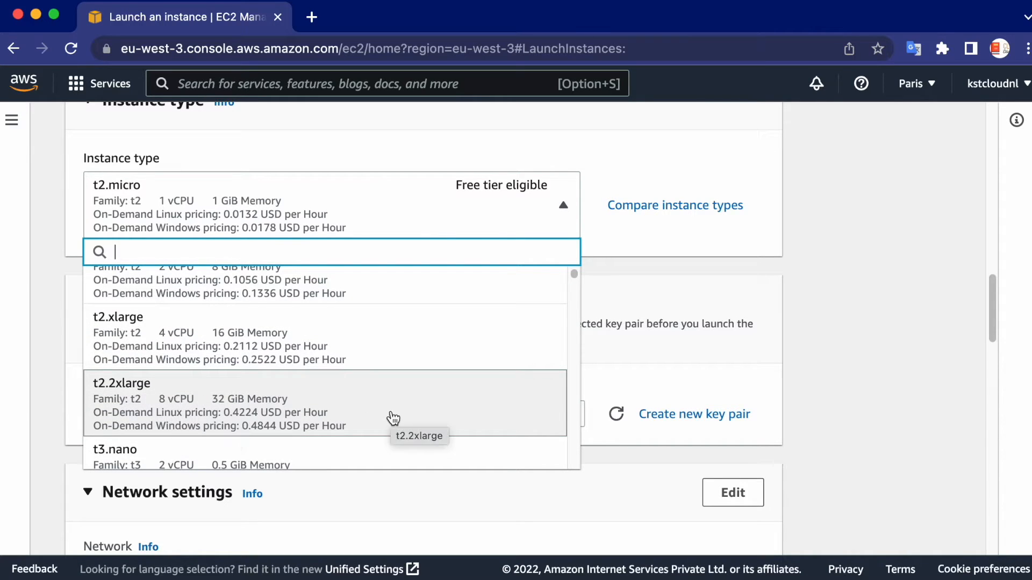
{"action": "left_click", "coordinate": [617, 239]}
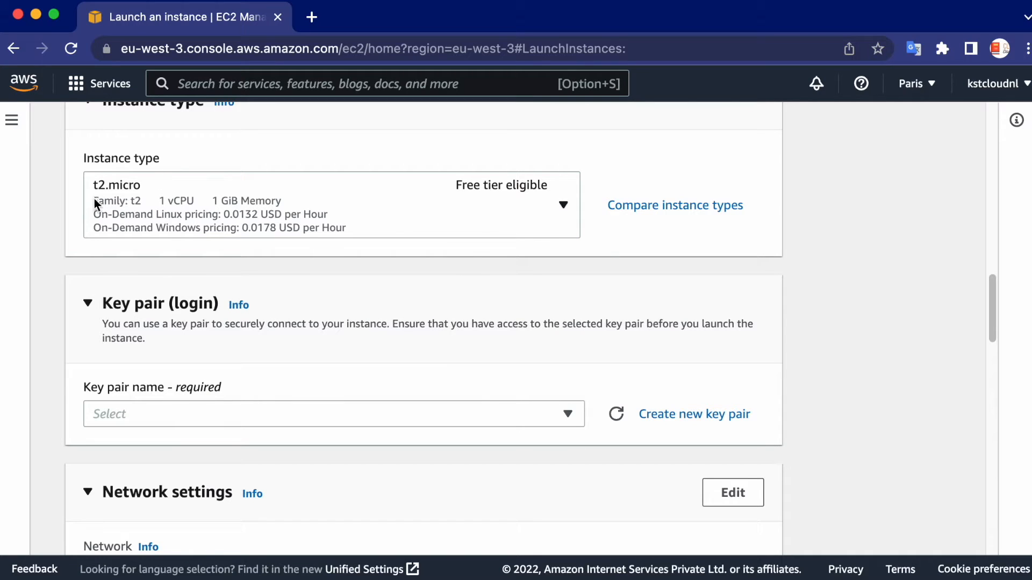
Check the existing key pairs available for the instance login without choosing one
{"action": "scroll", "coordinate": [471, 312], "scroll_direction": "down", "scroll_amount": 2}
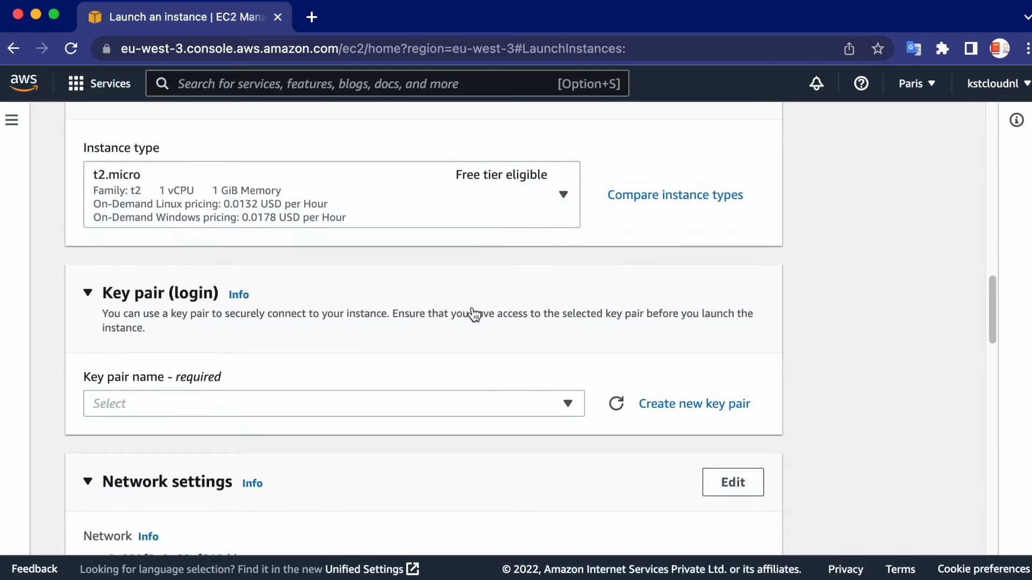
{"action": "scroll", "coordinate": [466, 316], "scroll_direction": "down", "scroll_amount": 2}
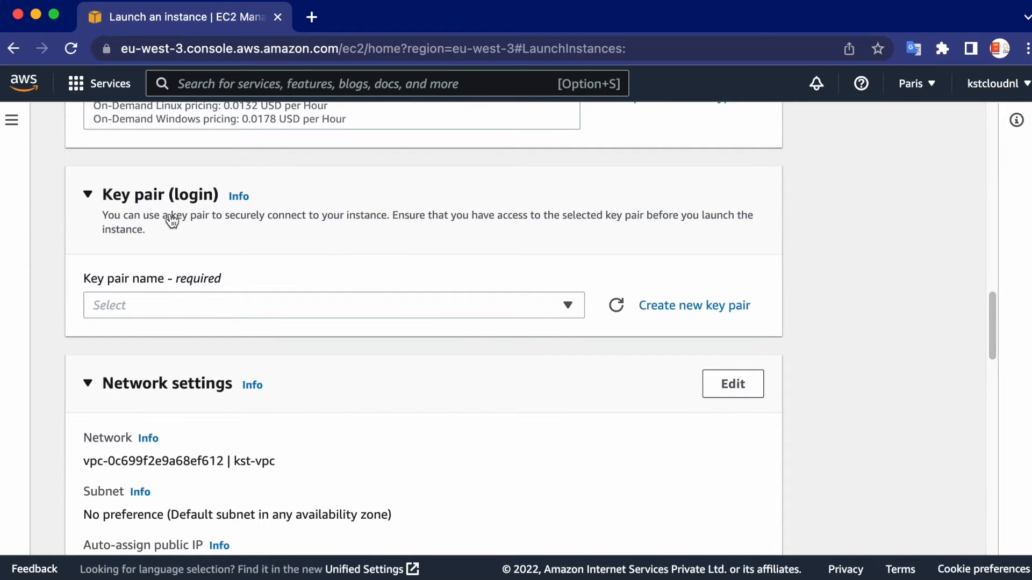
{"action": "left_click", "coordinate": [145, 304]}
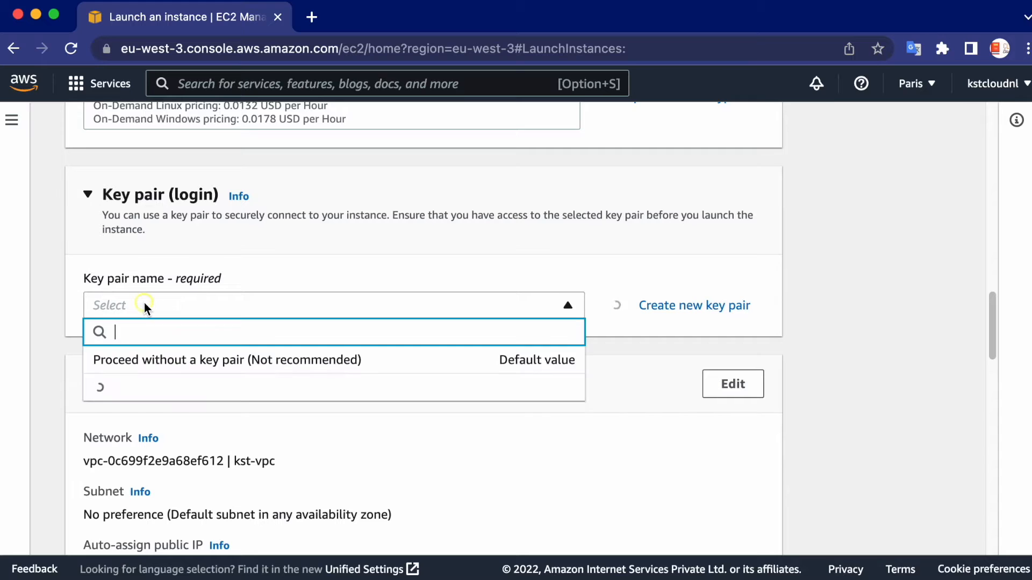
{"action": "scroll", "coordinate": [370, 396], "scroll_direction": "down", "scroll_amount": 1}
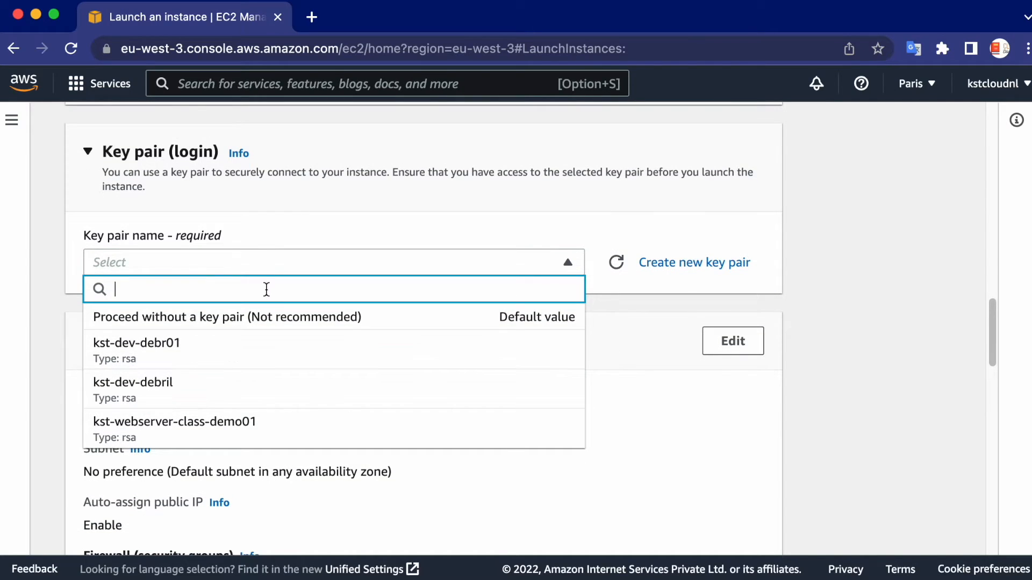
{"action": "left_click", "coordinate": [289, 224]}
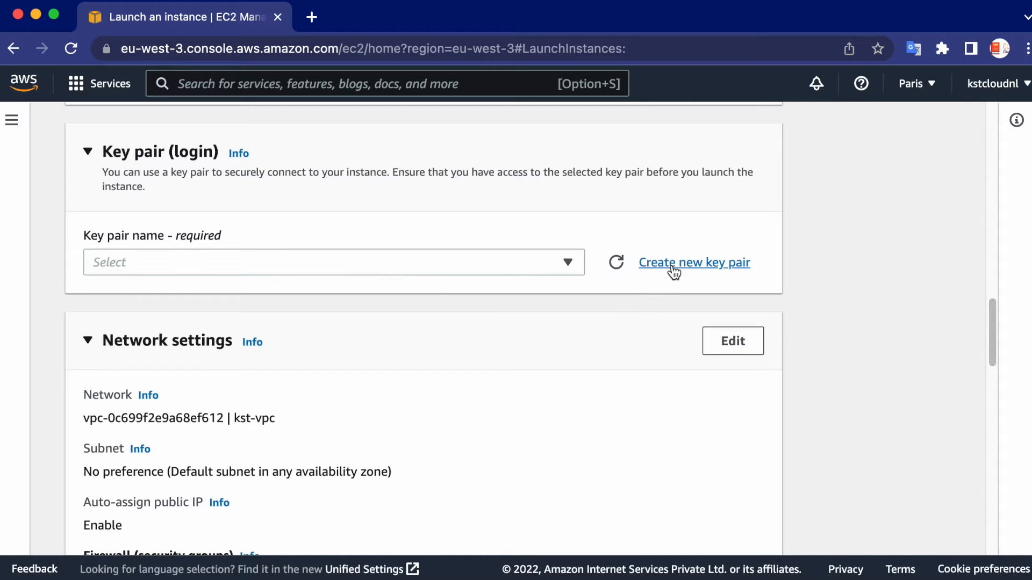
Create a new key pair named kst-webserver-nl with type RSA and the .pem private key file format
{"action": "left_click", "coordinate": [696, 265]}
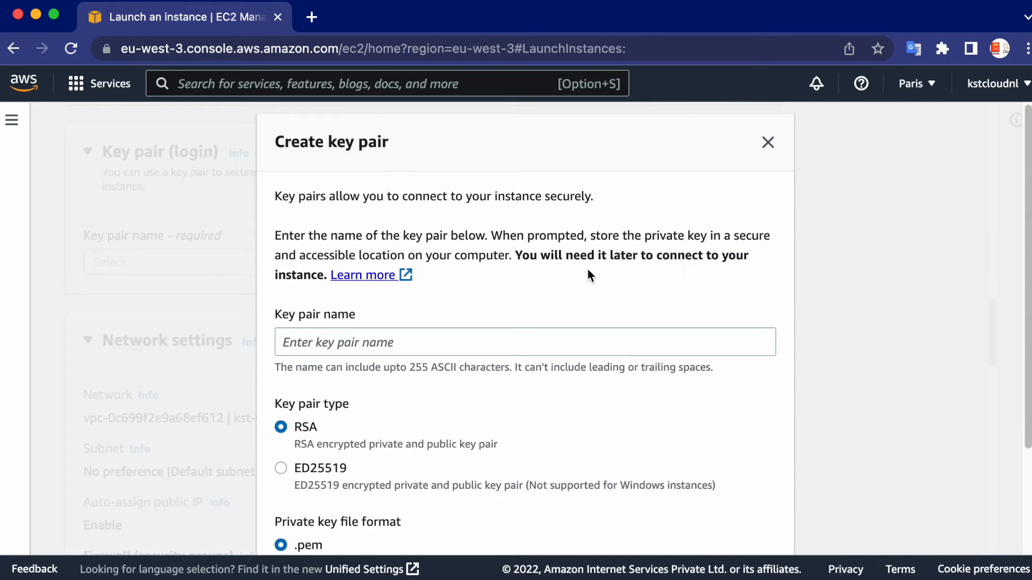
{"action": "left_click", "coordinate": [349, 349]}
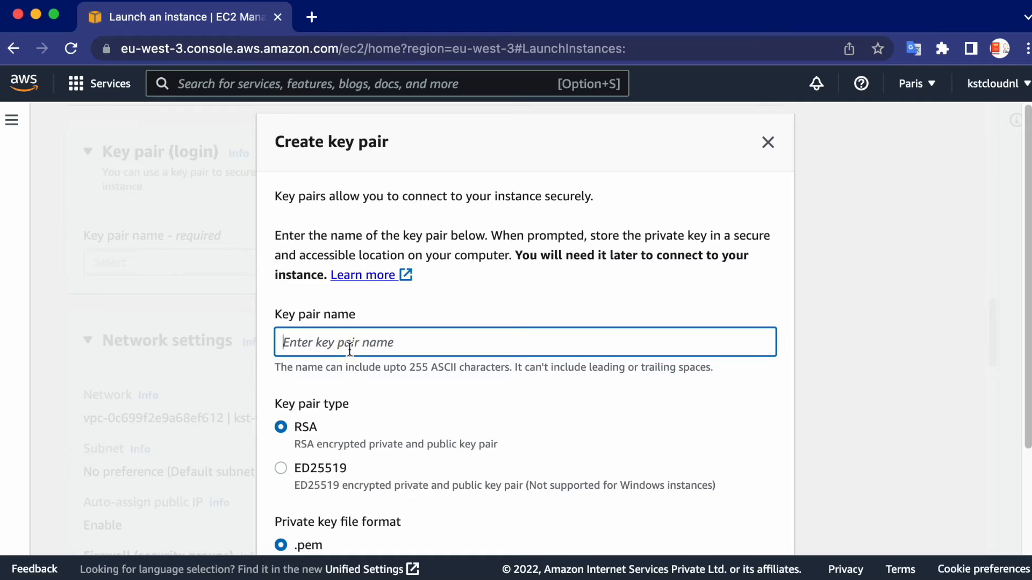
{"action": "type", "text": "kst-"}
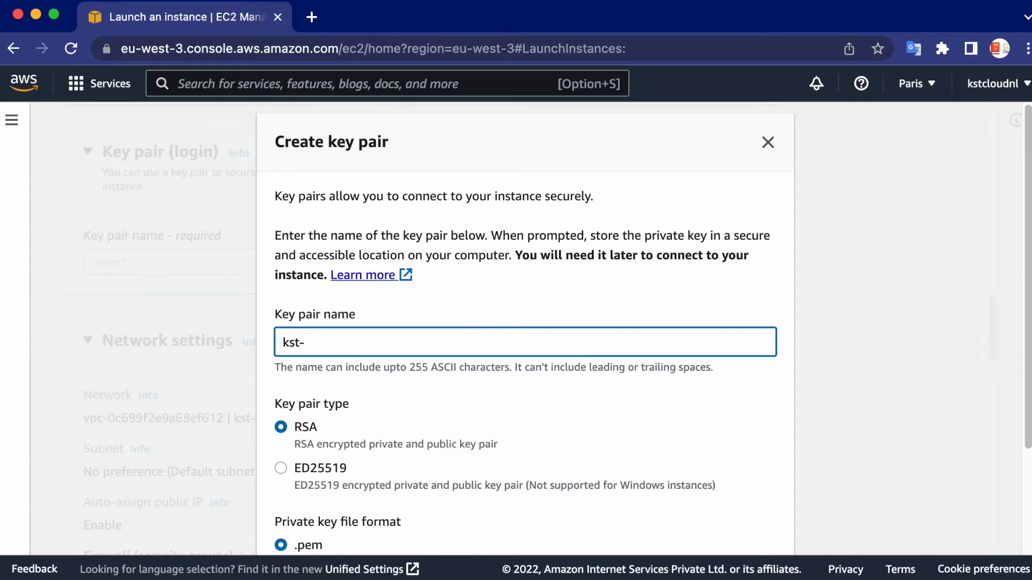
{"action": "type", "text": "webserver-nl"}
{"action": "scroll", "coordinate": [592, 381], "scroll_direction": "down", "scroll_amount": 5}
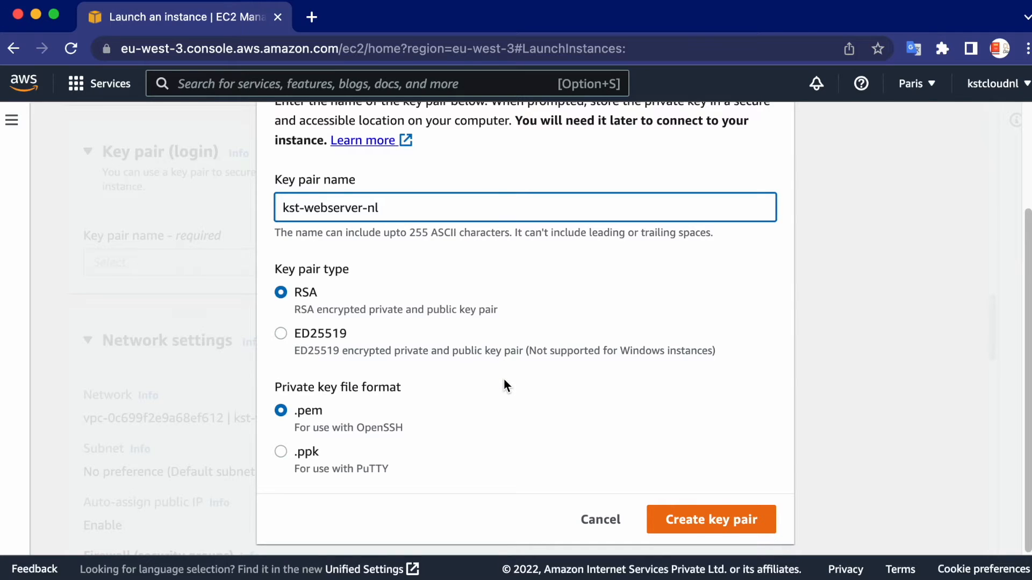
{"action": "scroll", "coordinate": [505, 385], "scroll_direction": "down", "scroll_amount": 1}
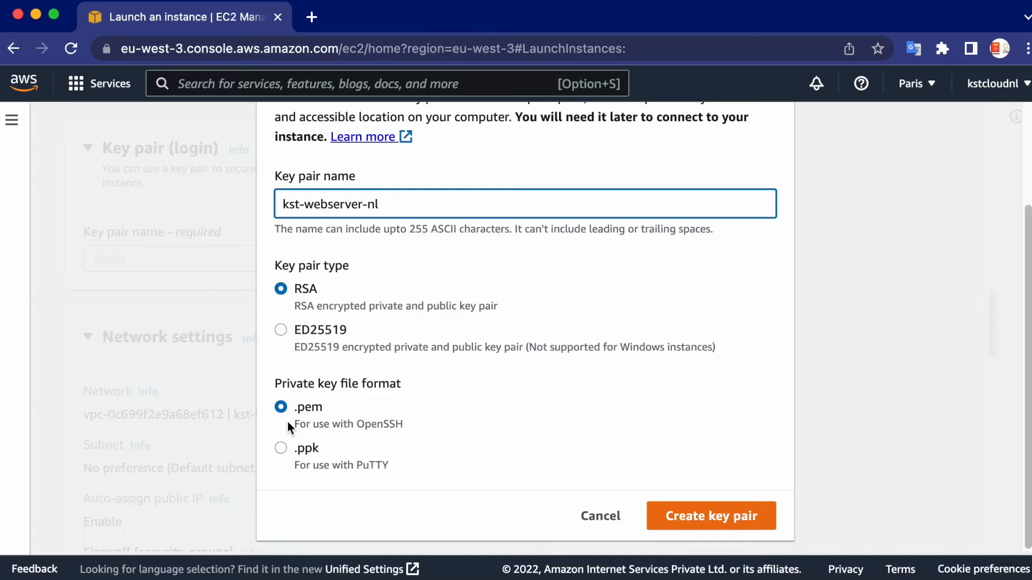
{"action": "left_click", "coordinate": [715, 516]}
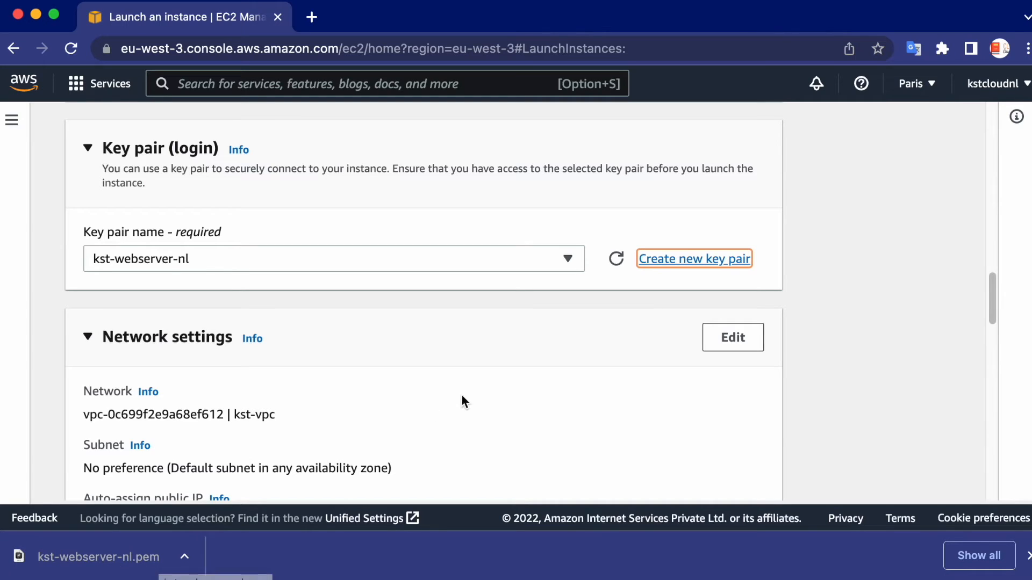
Locate the downloaded kst-webserver-nl.pem file in the Downloads folder, and return to the instance launch page
{"action": "right_click", "coordinate": [114, 566]}
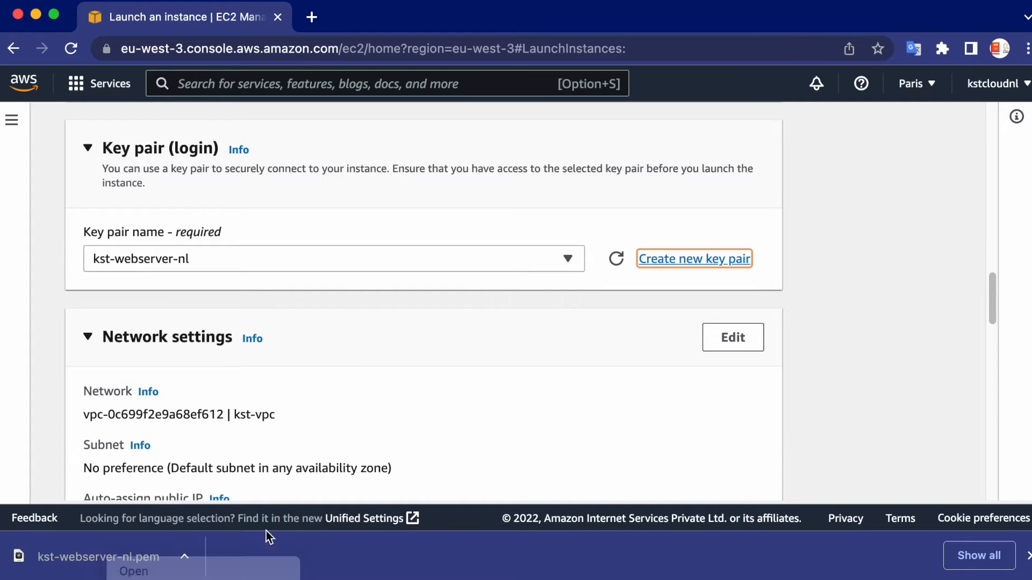
{"action": "left_click", "coordinate": [134, 571]}
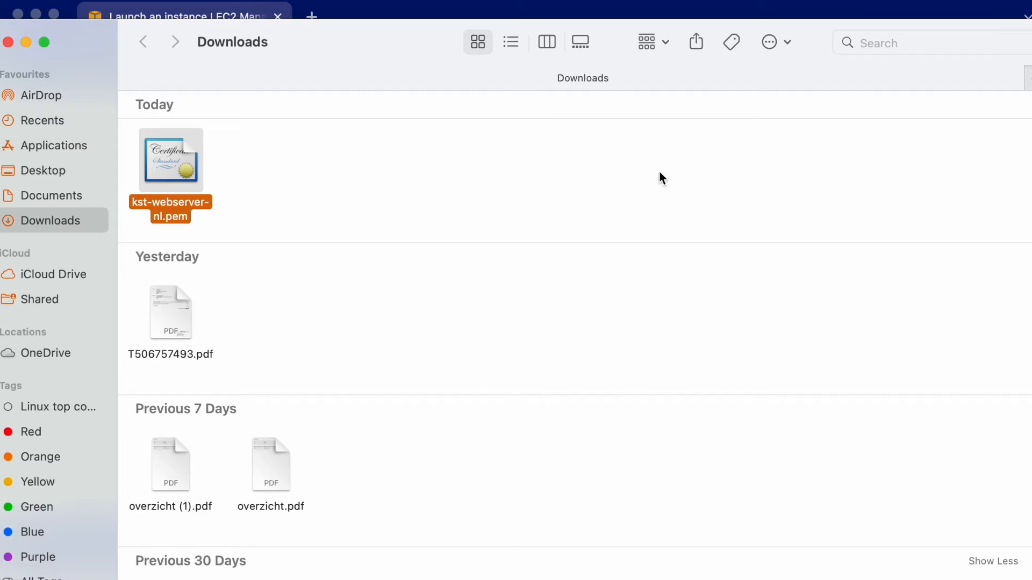
{"action": "left_click", "coordinate": [459, 6]}
Set the allowed SSH traffic source of the new security group to Custom
{"action": "scroll", "coordinate": [391, 237], "scroll_direction": "up", "scroll_amount": 1}
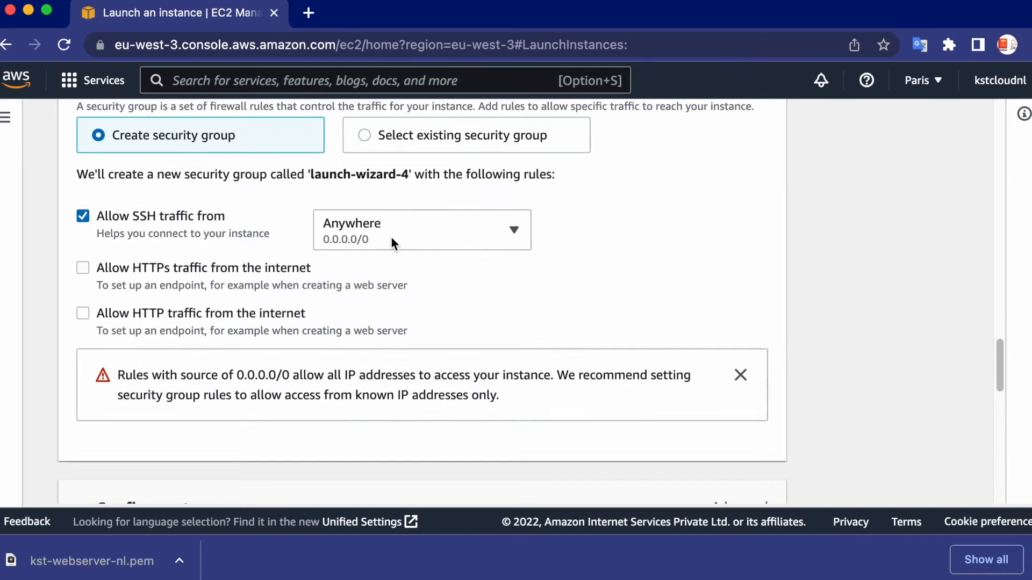
{"action": "scroll", "coordinate": [239, 244], "scroll_direction": "up", "scroll_amount": 3}
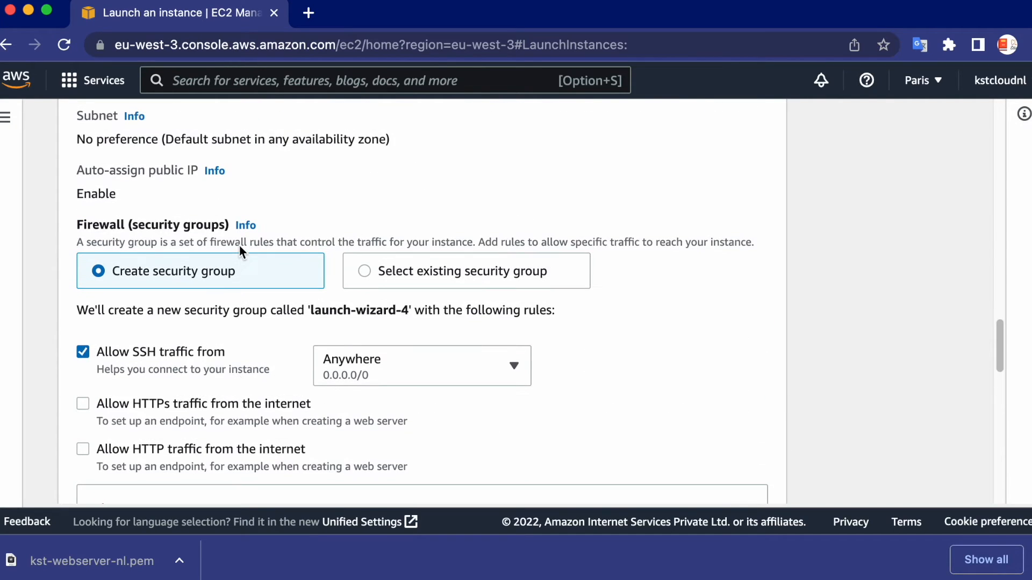
{"action": "scroll", "coordinate": [629, 314], "scroll_direction": "down", "scroll_amount": 3}
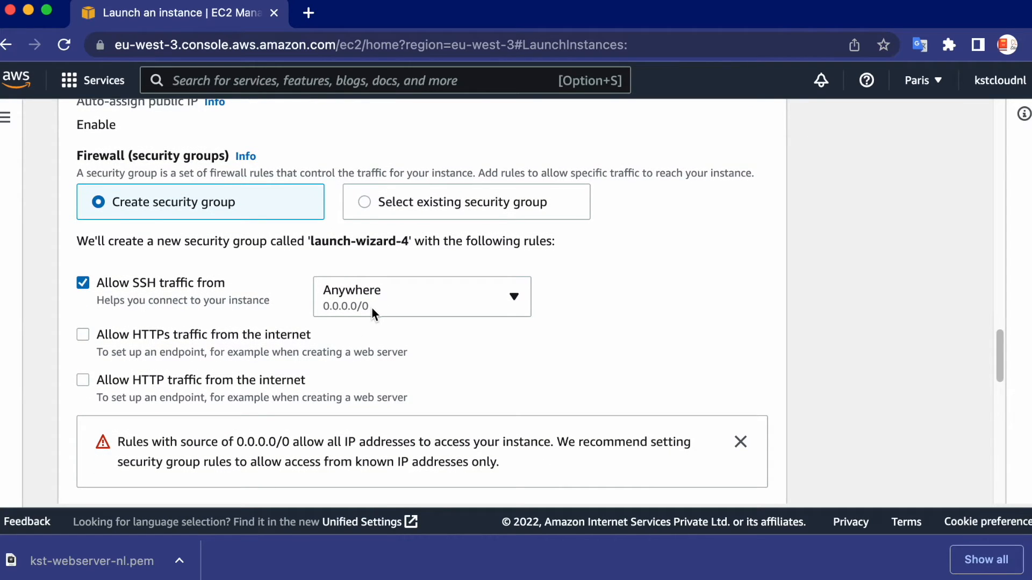
{"action": "left_click", "coordinate": [459, 307]}
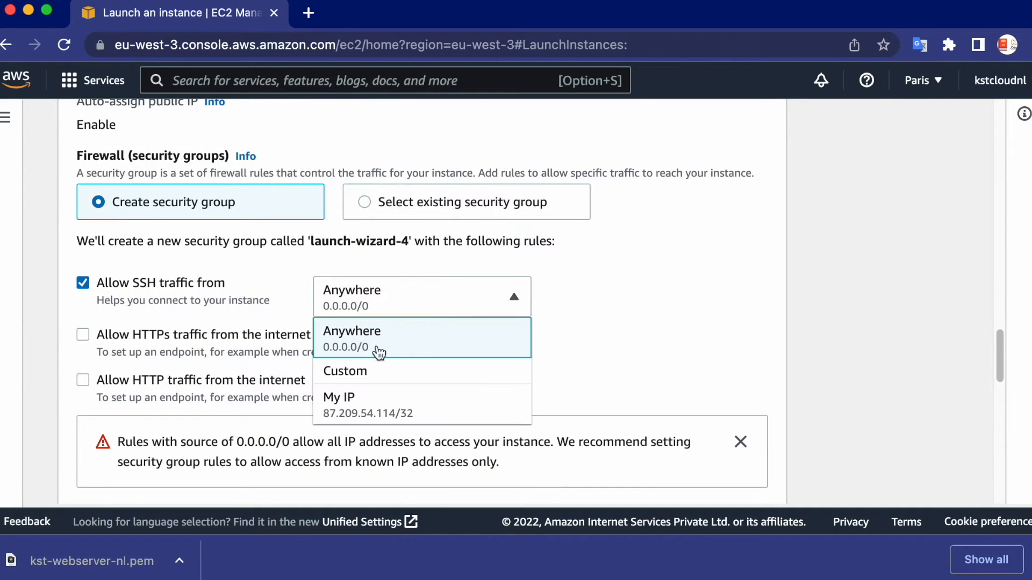
{"action": "left_click", "coordinate": [381, 377]}
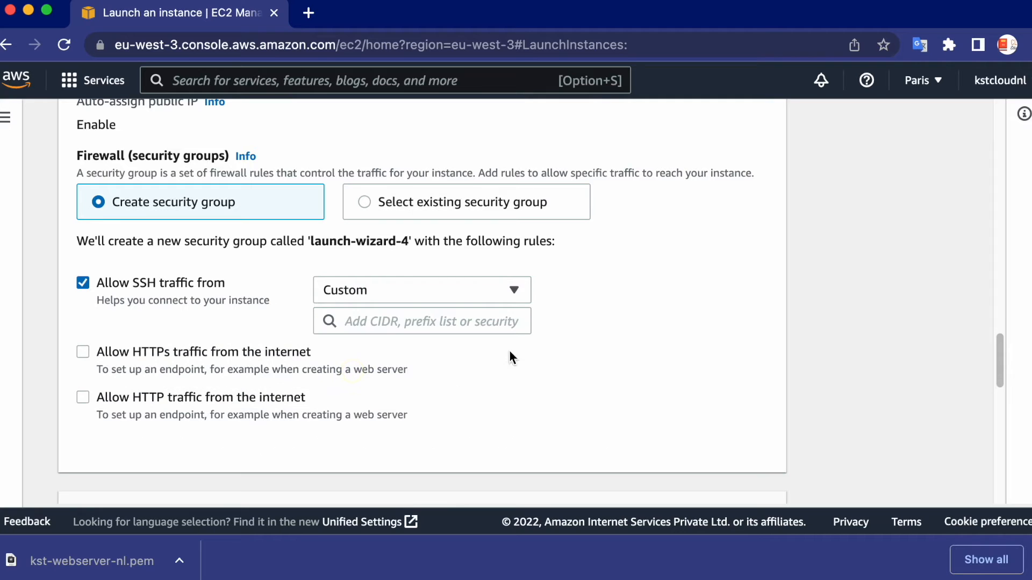
Search Google in a new browser tab for "what is my ip" and copy the public IP address
{"action": "left_click", "coordinate": [315, 13]}
{"action": "type", "text": "what is my ip"}
{"action": "key", "text": "Return"}
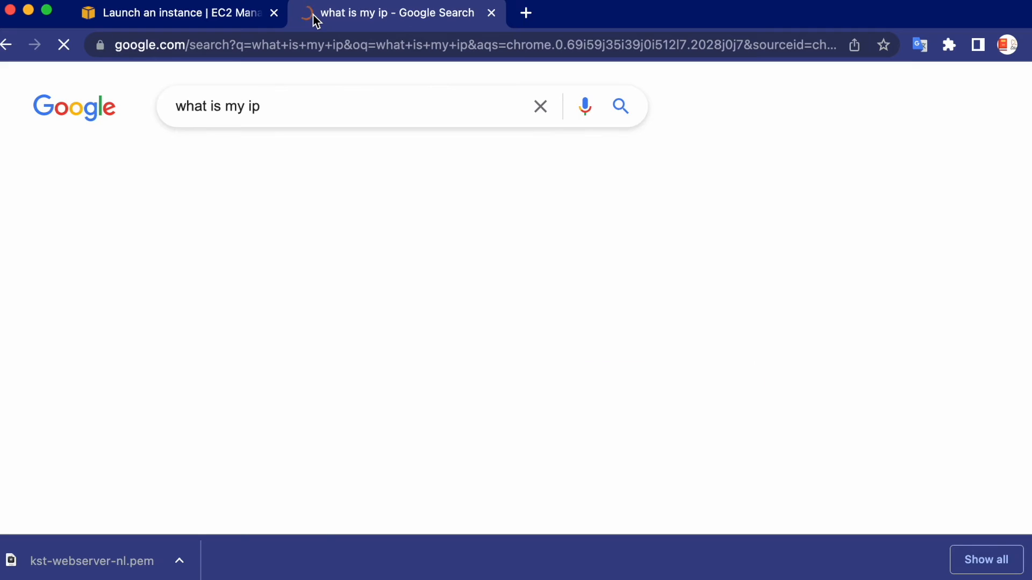
{"action": "left_click_drag", "start_coordinate": [53, 311], "coordinate": [166, 323]}
{"action": "key", "text": "super+c"}
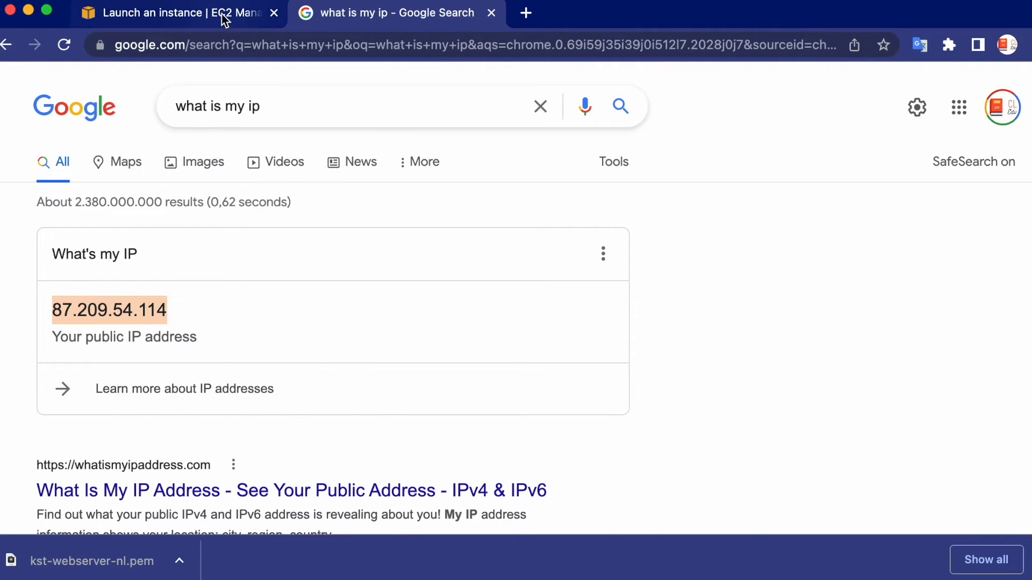
Add the copied public IP address as a /32 CIDR block to the custom SSH source on the instance launch page
{"action": "left_click", "coordinate": [191, 16]}
{"action": "left_click", "coordinate": [359, 323]}
{"action": "key", "text": "super+v"}
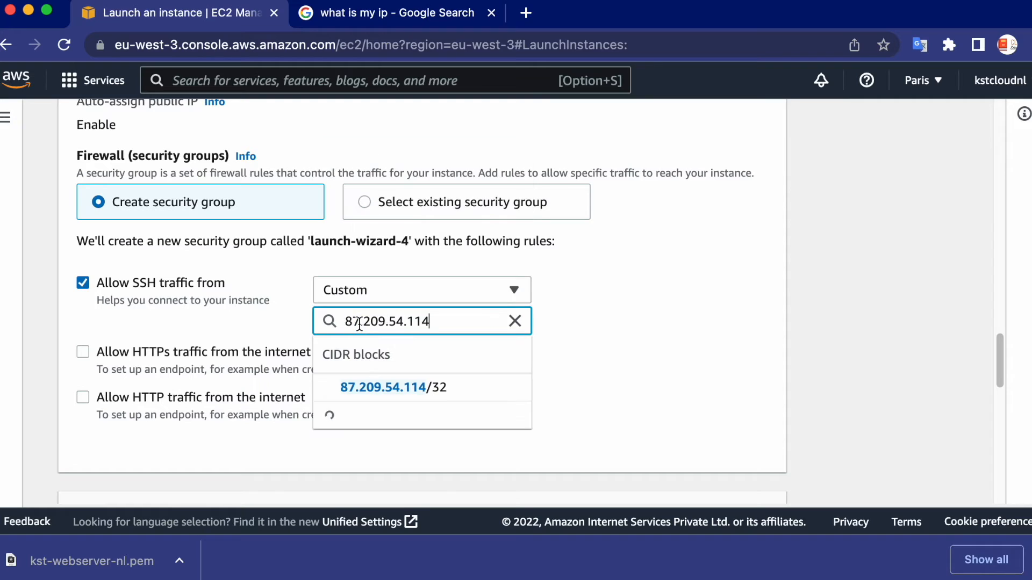
{"action": "type", "text": "/32"}
{"action": "left_click", "coordinate": [406, 388]}
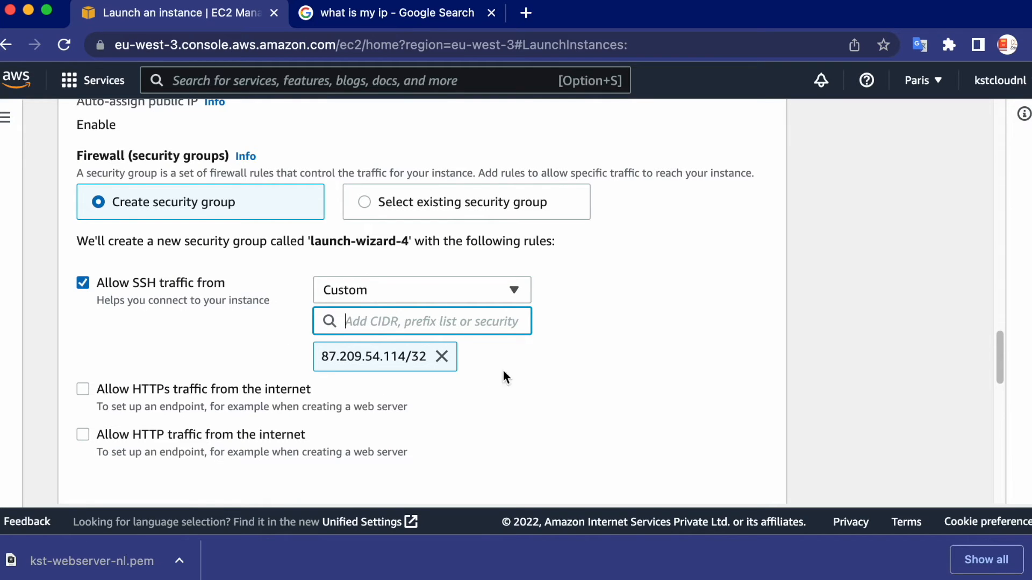
Set the root volume size to 30 GiB in the storage configuration, keeping the gp2 volume type
{"action": "scroll", "coordinate": [520, 372], "scroll_direction": "down", "scroll_amount": 2}
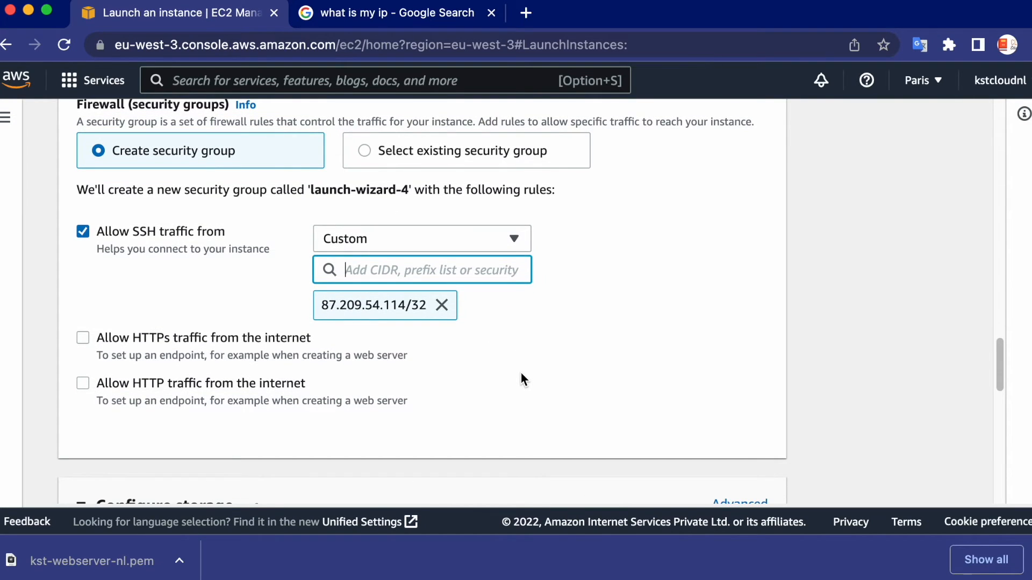
{"action": "scroll", "coordinate": [520, 371], "scroll_direction": "down", "scroll_amount": 1}
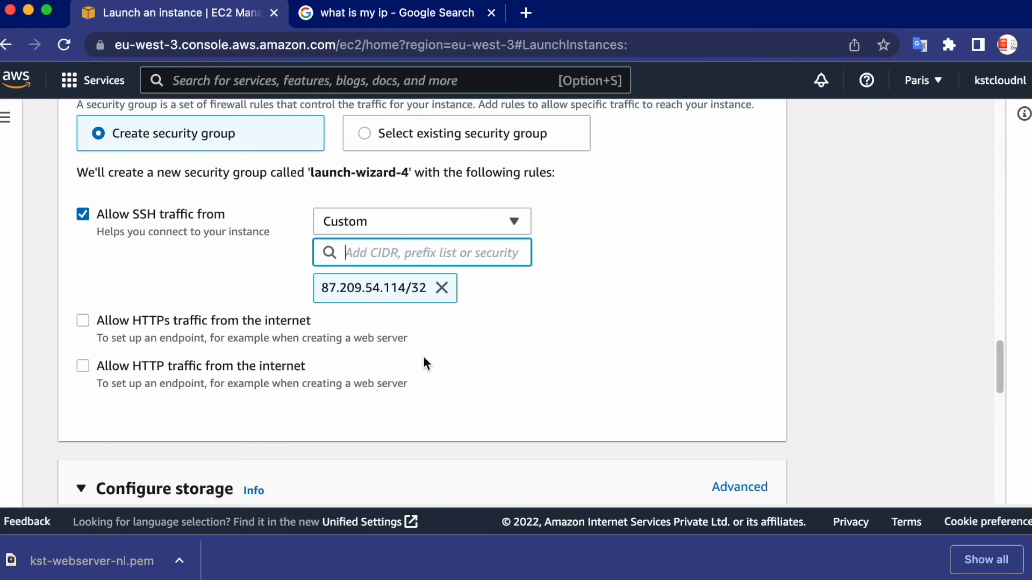
{"action": "scroll", "coordinate": [424, 359], "scroll_direction": "down", "scroll_amount": 5}
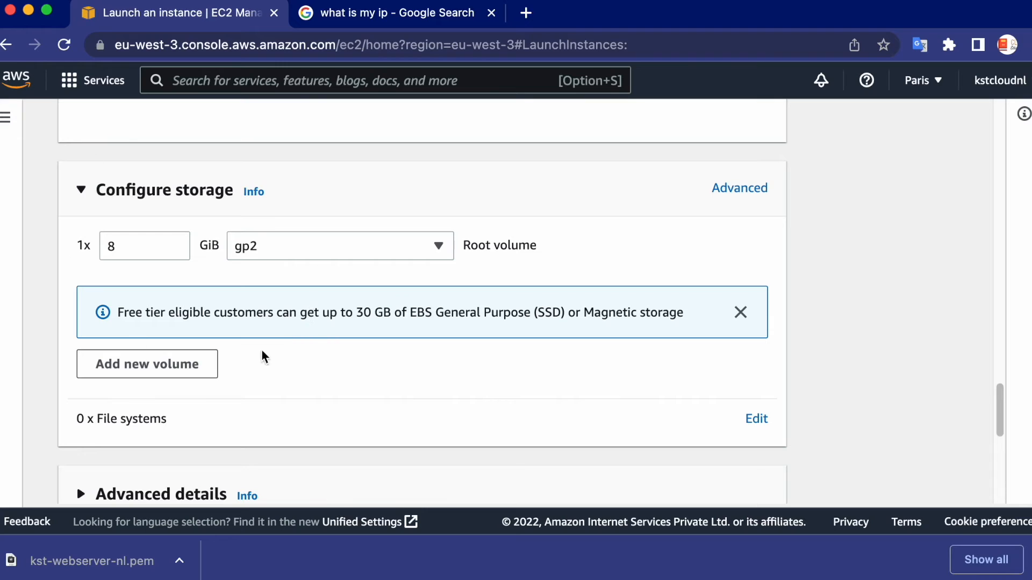
{"action": "left_click_drag", "start_coordinate": [137, 242], "coordinate": [81, 241]}
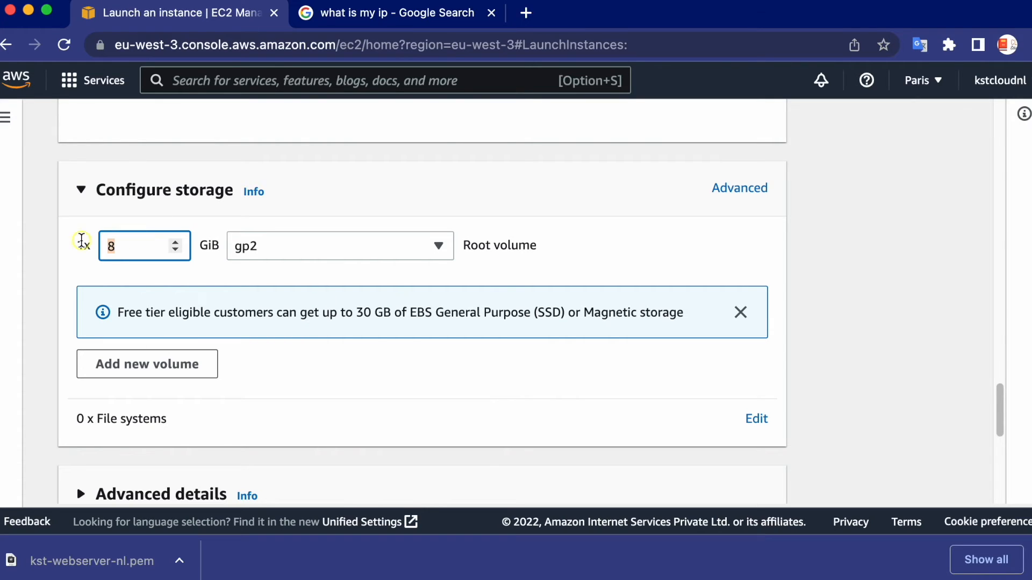
{"action": "type", "text": "30"}
{"action": "left_click_drag", "start_coordinate": [166, 313], "coordinate": [548, 314]}
{"action": "left_click", "coordinate": [565, 321]}
Review the launch summary, keep the number of instances at 1, and launch the instance
{"action": "scroll", "coordinate": [521, 371], "scroll_direction": "down", "scroll_amount": 8}
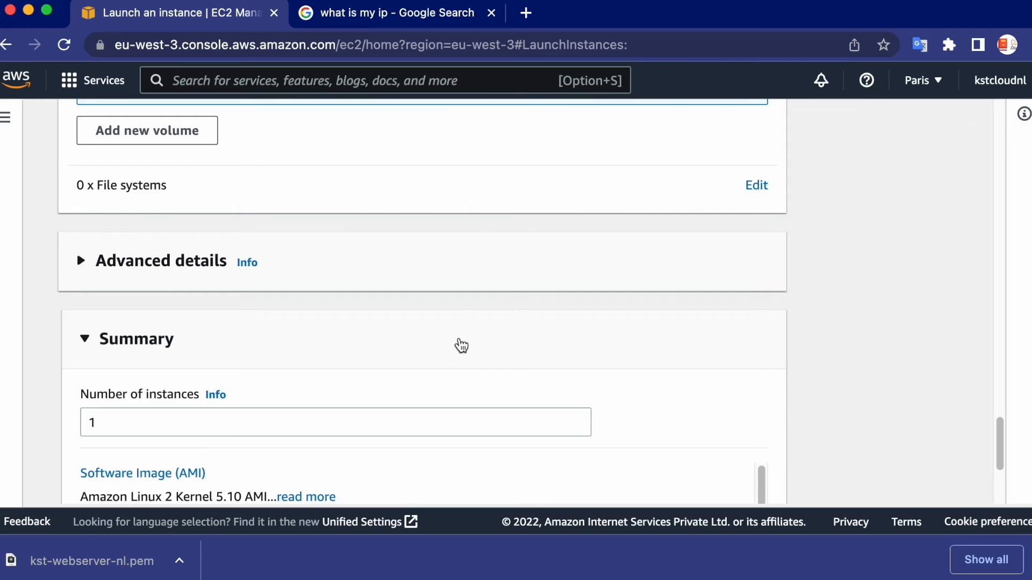
{"action": "scroll", "coordinate": [460, 345], "scroll_direction": "up", "scroll_amount": 3}
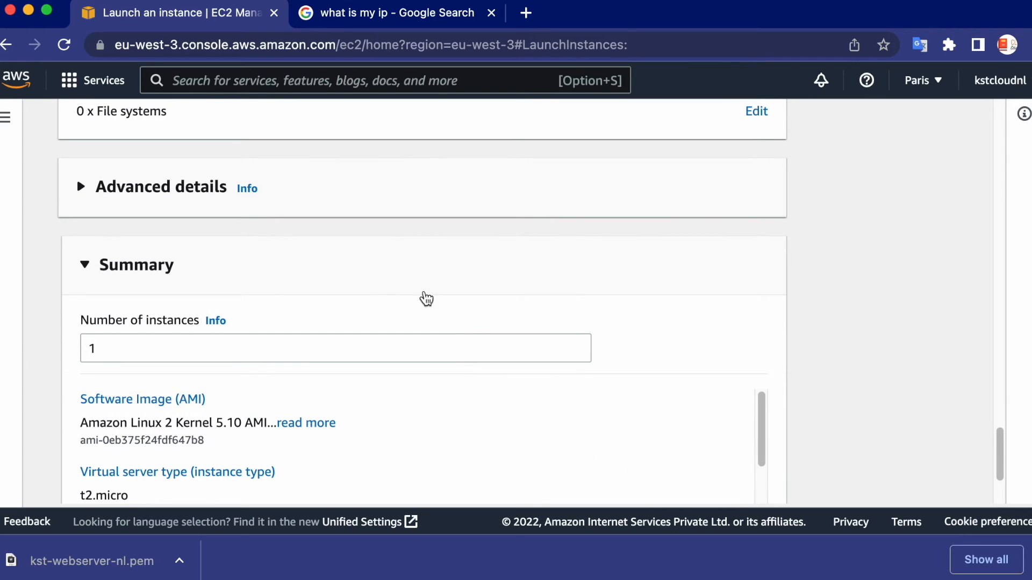
{"action": "scroll", "coordinate": [477, 321], "scroll_direction": "down", "scroll_amount": 3}
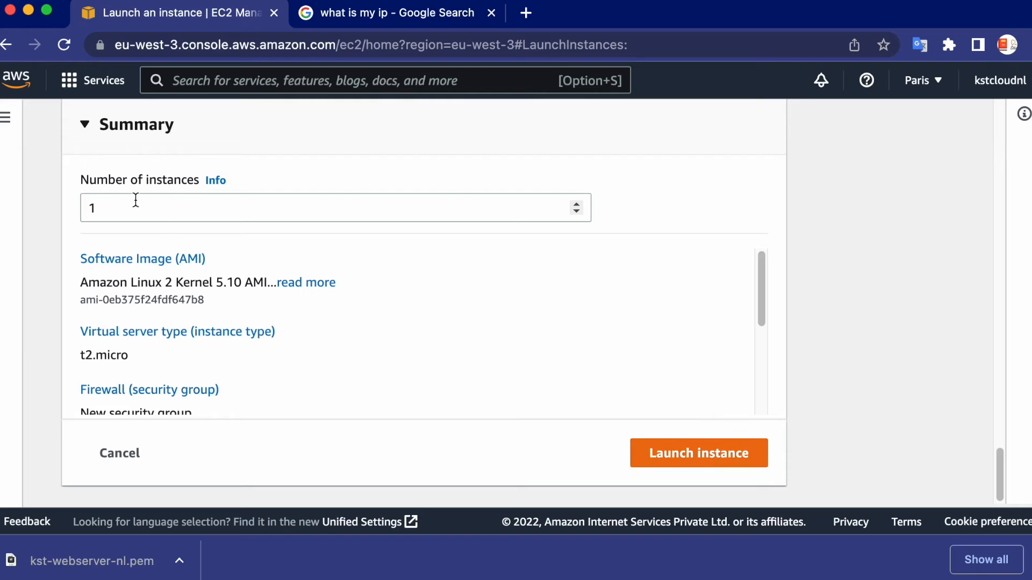
{"action": "left_click", "coordinate": [575, 205]}
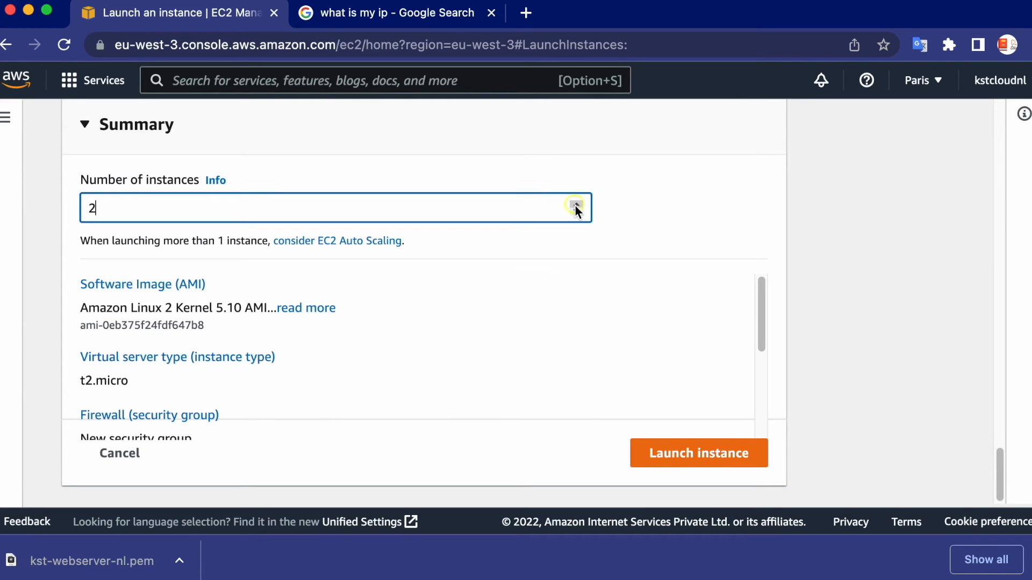
{"action": "left_click", "coordinate": [577, 213]}
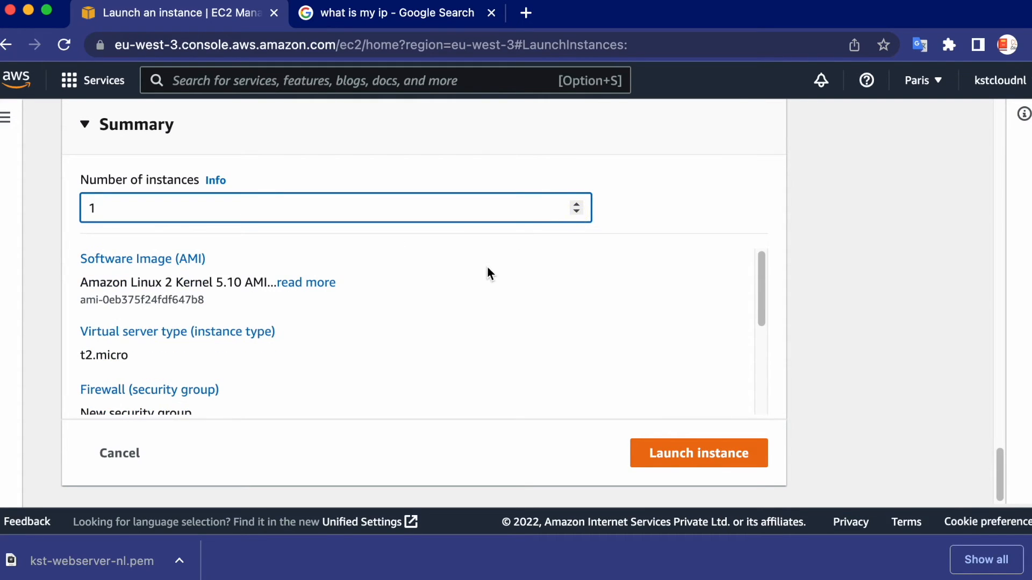
{"action": "left_click", "coordinate": [695, 466]}
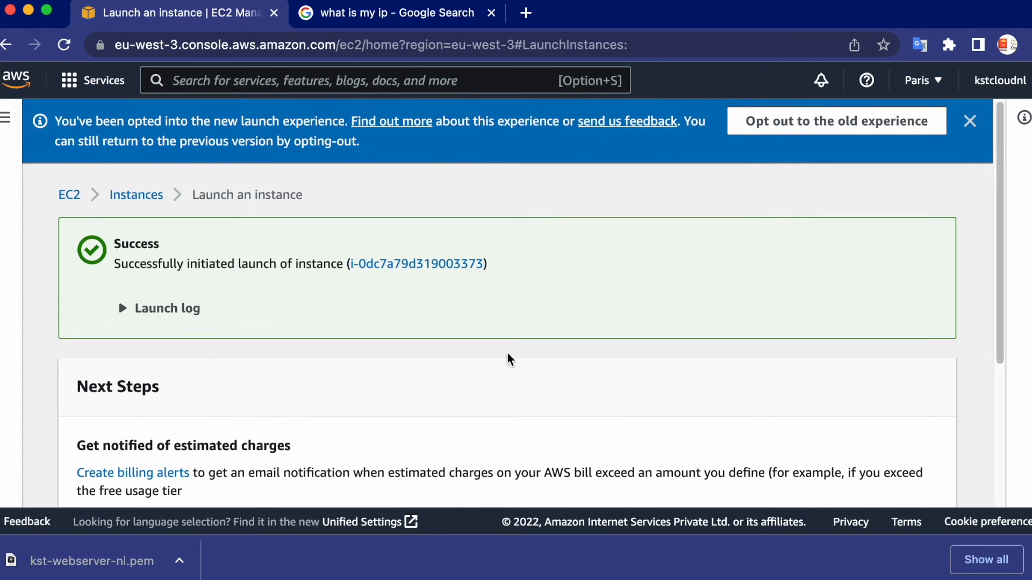
Go to the list of all instances and examine the state and details of kst-dev-web01-nl
{"action": "scroll", "coordinate": [631, 352], "scroll_direction": "down", "scroll_amount": 5}
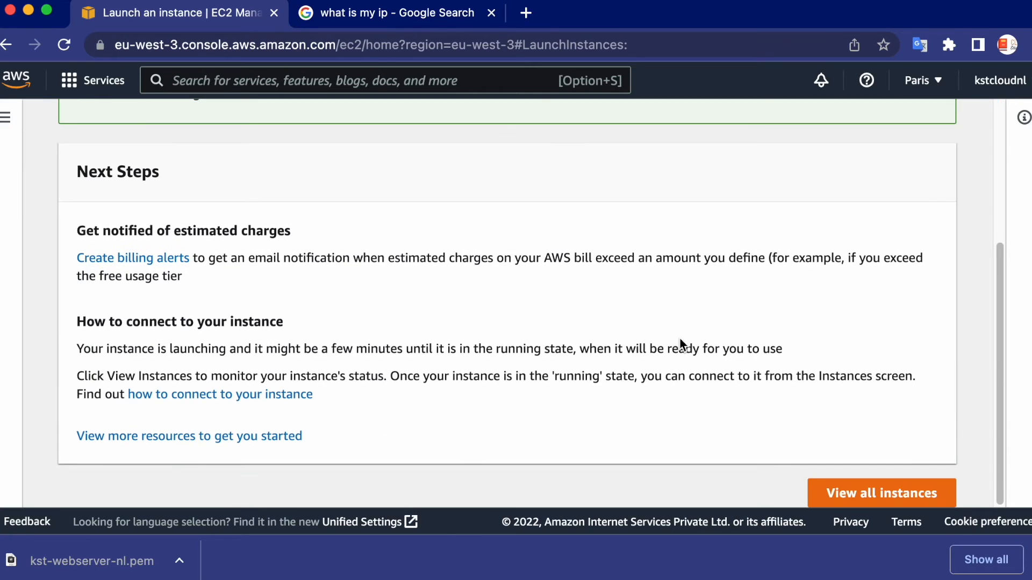
{"action": "left_click", "coordinate": [855, 490]}
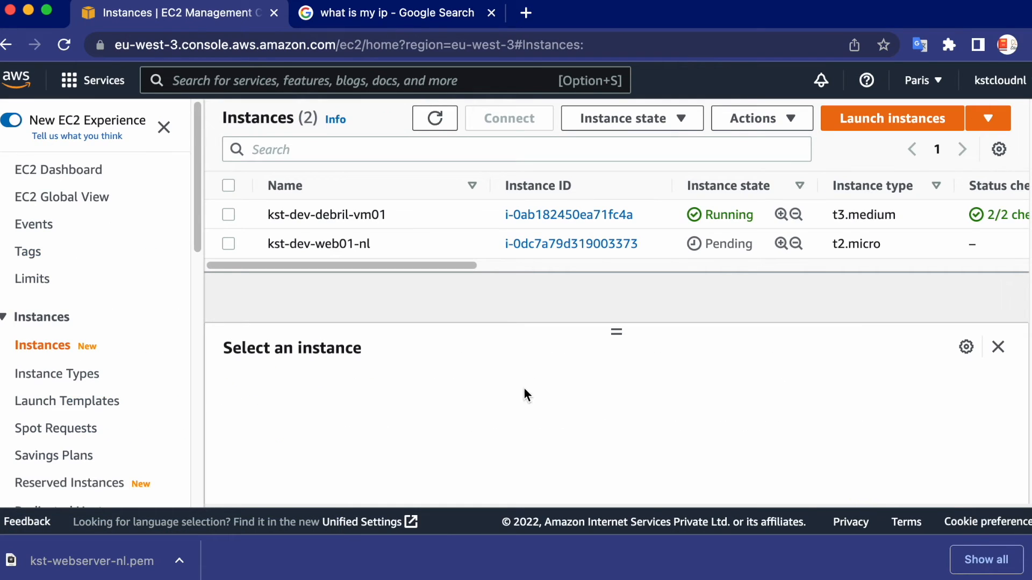
{"action": "left_click_drag", "start_coordinate": [402, 265], "coordinate": [482, 266]}
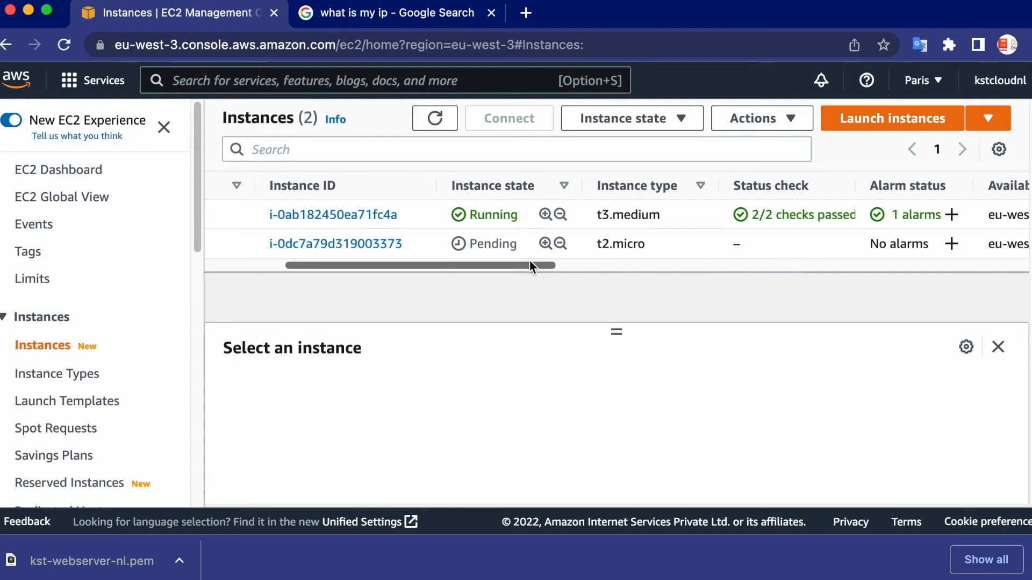
Refresh the instance list repeatedly and check the instance state and status check of the t2.micro instance
{"action": "scroll", "coordinate": [540, 267], "scroll_direction": "right", "scroll_amount": 3}
{"action": "left_click", "coordinate": [437, 119]}
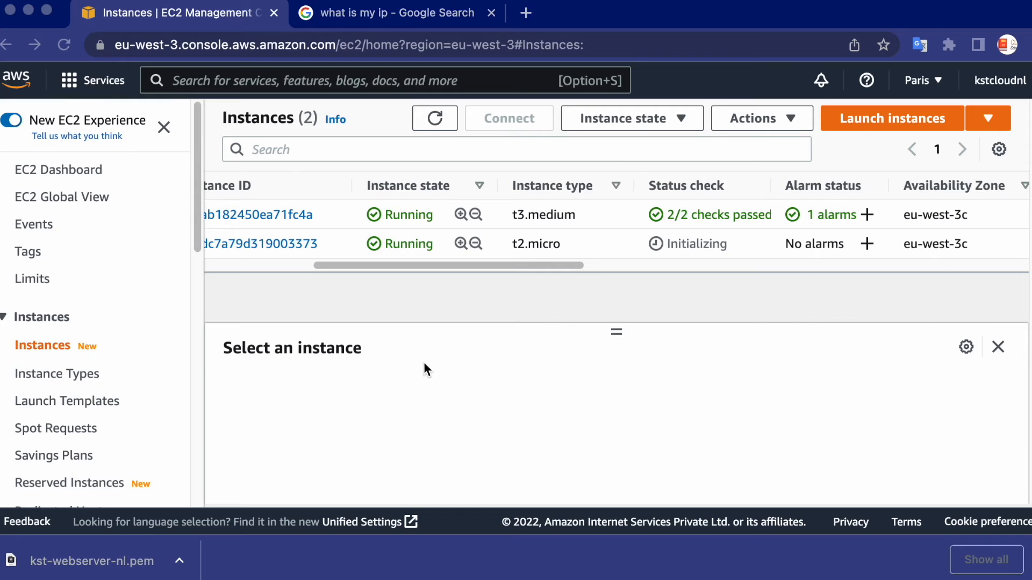
{"action": "left_click", "coordinate": [424, 365]}
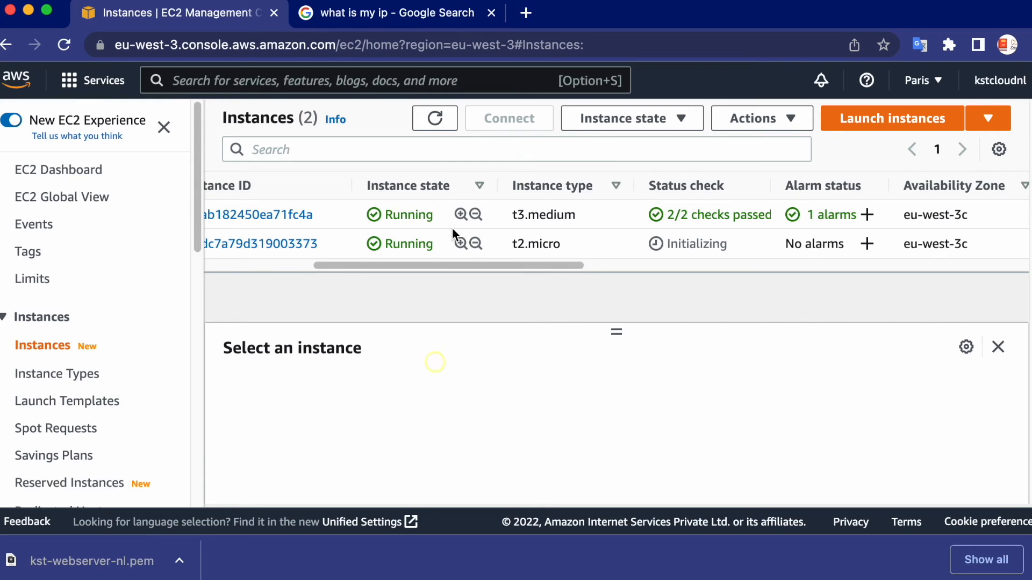
{"action": "left_click", "coordinate": [437, 121]}
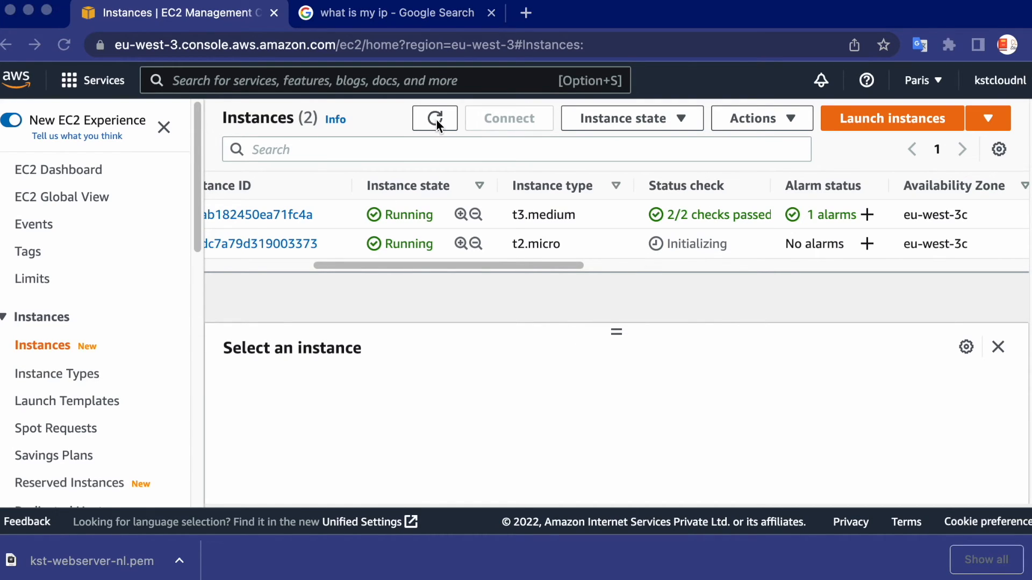
{"action": "left_click", "coordinate": [437, 120]}
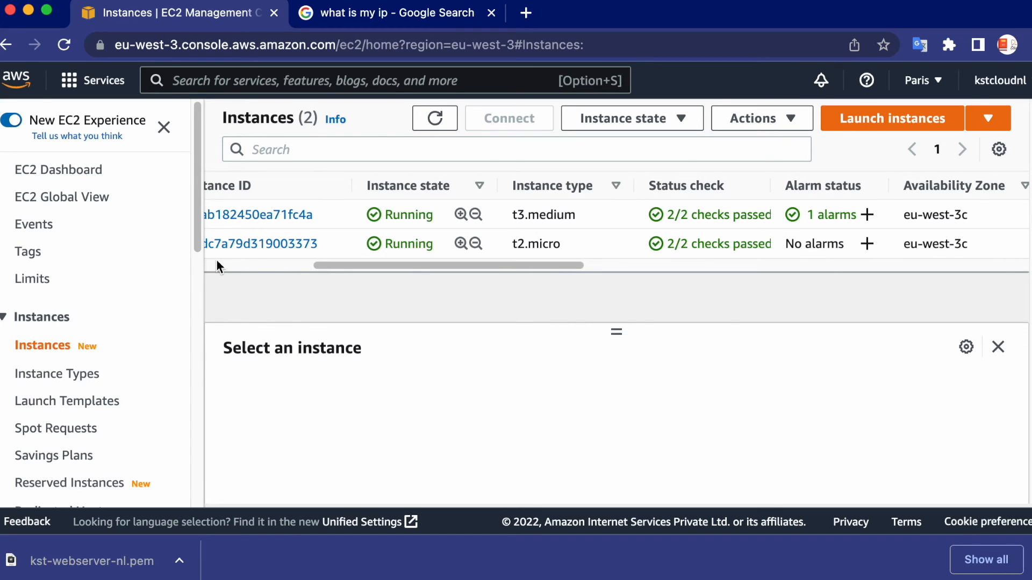
Select the kst-dev-web01-nl instance and copy its public IPv4 address from the details
{"action": "left_click_drag", "start_coordinate": [387, 265], "coordinate": [239, 273]}
{"action": "left_click", "coordinate": [228, 244]}
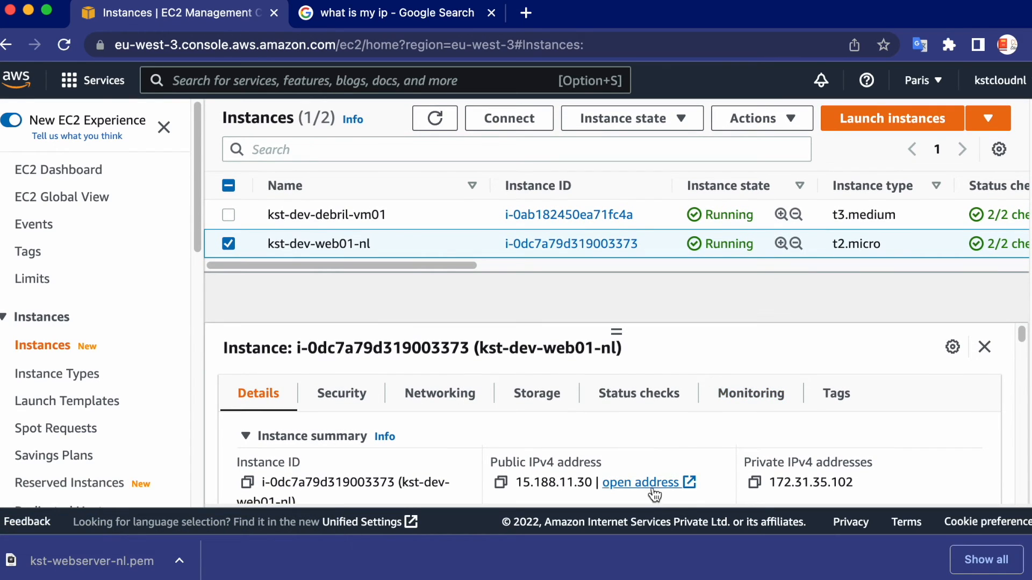
{"action": "left_click", "coordinate": [501, 482]}
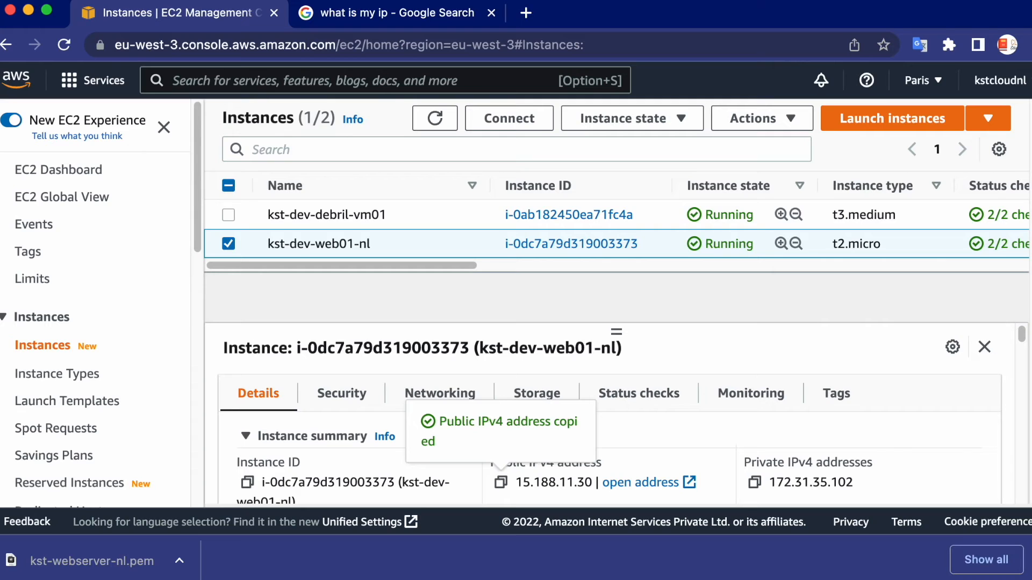
Switch to Terminal, with the Finder window minimized, and print the current working directory using pwd
{"action": "key", "text": "super+Tab"}
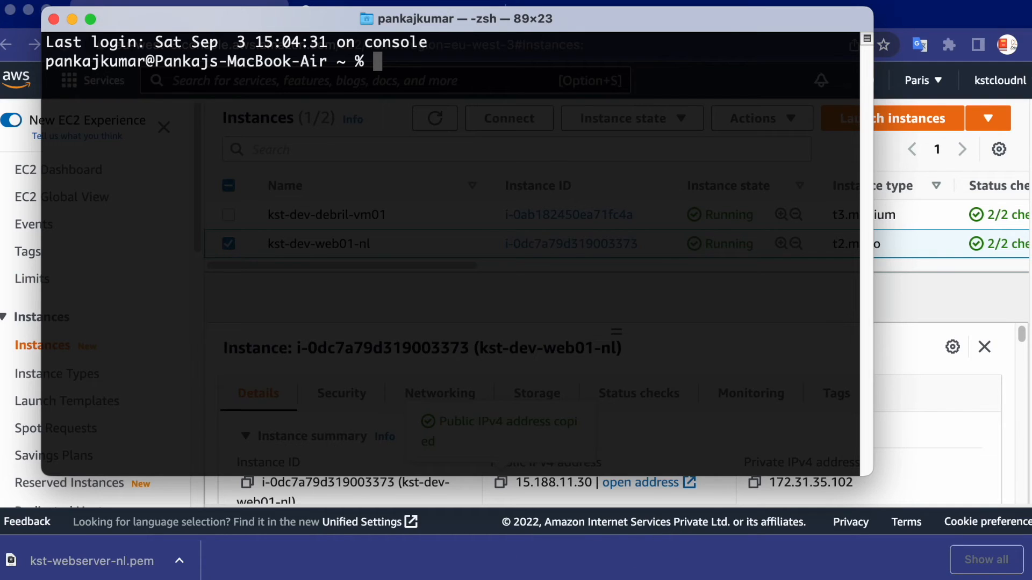
{"action": "key", "text": "super+Tab"}
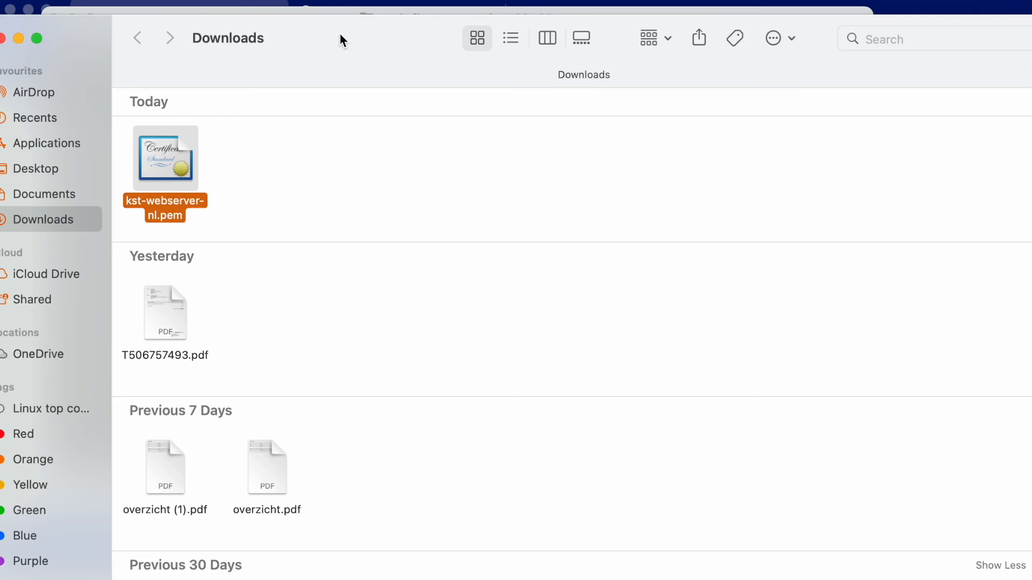
{"action": "left_click_drag", "start_coordinate": [340, 36], "coordinate": [349, 37]}
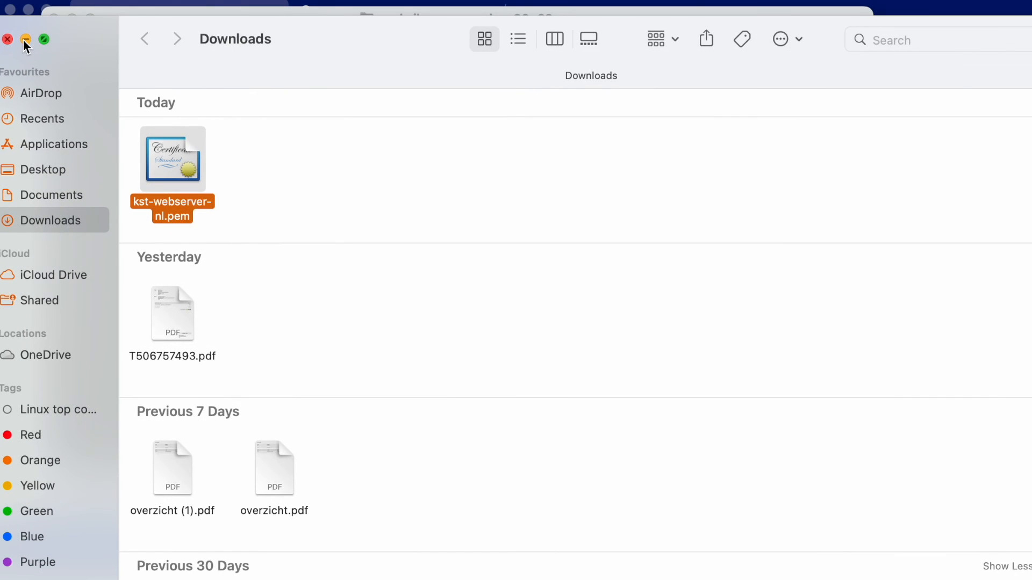
{"action": "left_click", "coordinate": [26, 40]}
{"action": "left_click", "coordinate": [416, 80]}
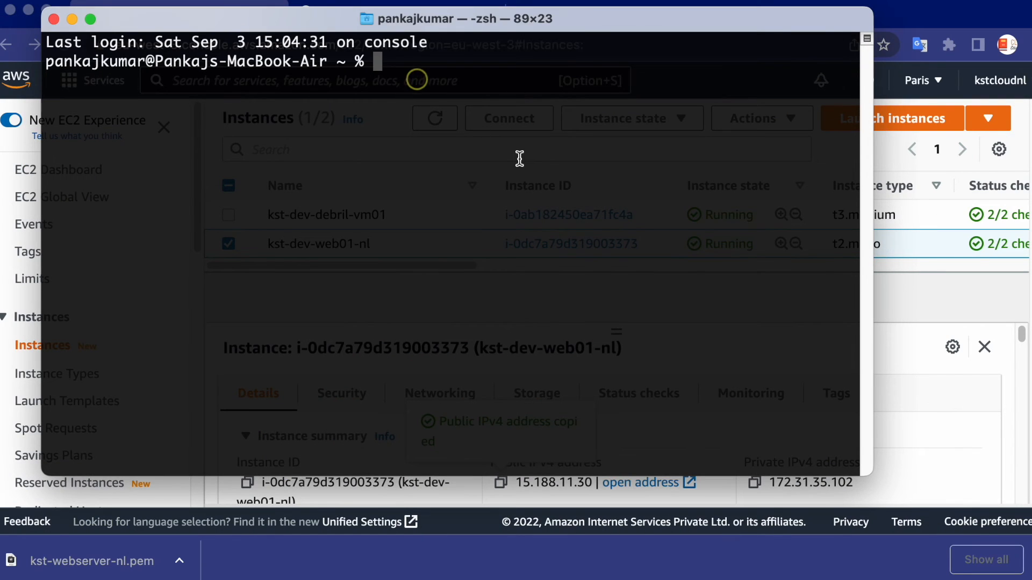
{"action": "type", "text": "pwd"}
{"action": "key", "text": "Return"}
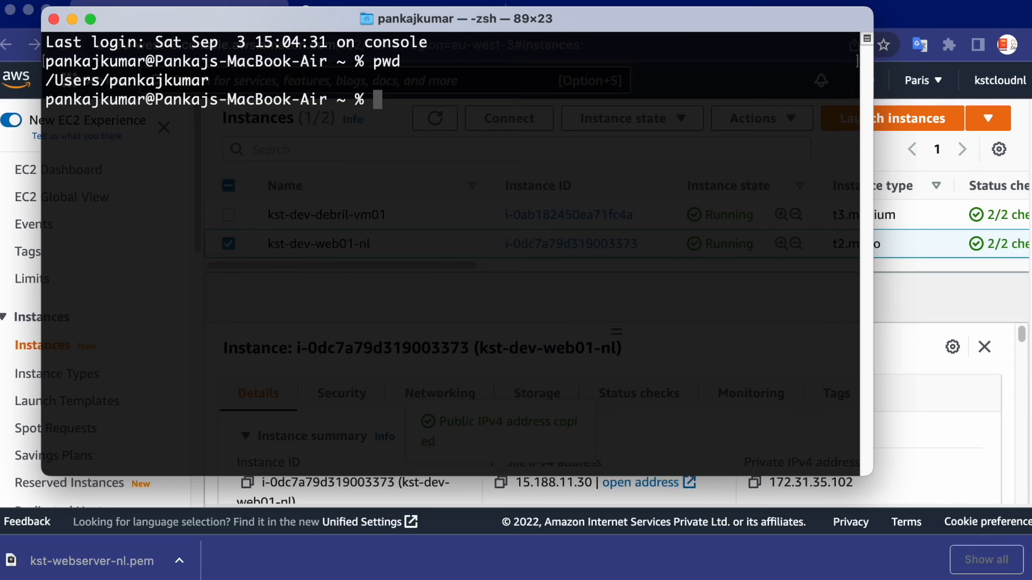
Change to the Downloads folder and list its contents with ls -latr to locate kst-webserver-nl.pem
{"action": "type", "text": "cd Dow"}
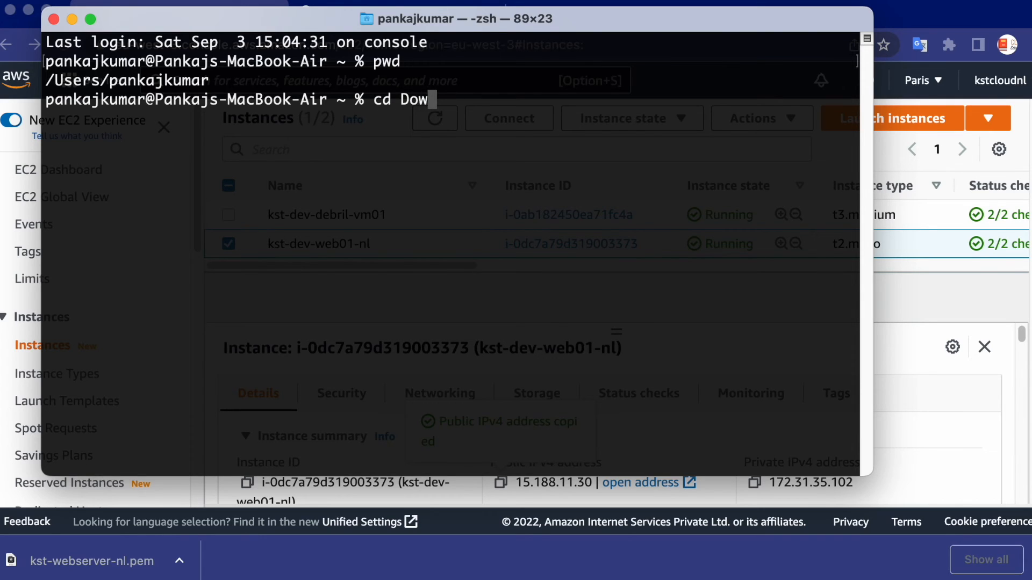
{"action": "key", "text": "Tab"}
{"action": "key", "text": "Return"}
{"action": "type", "text": "\\"}
{"action": "key", "text": "BackSpace"}
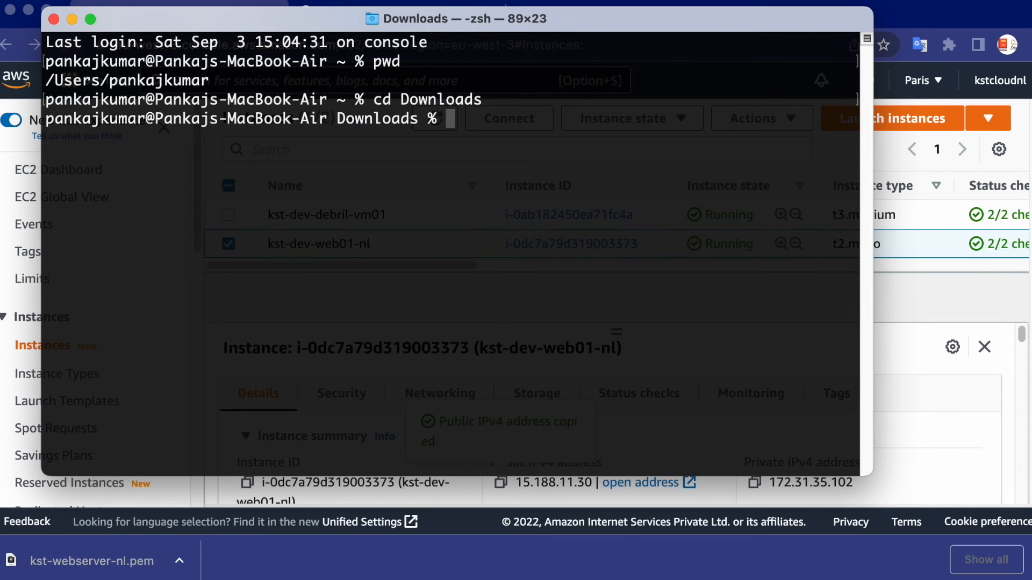
{"action": "type", "text": "ls -latr"}
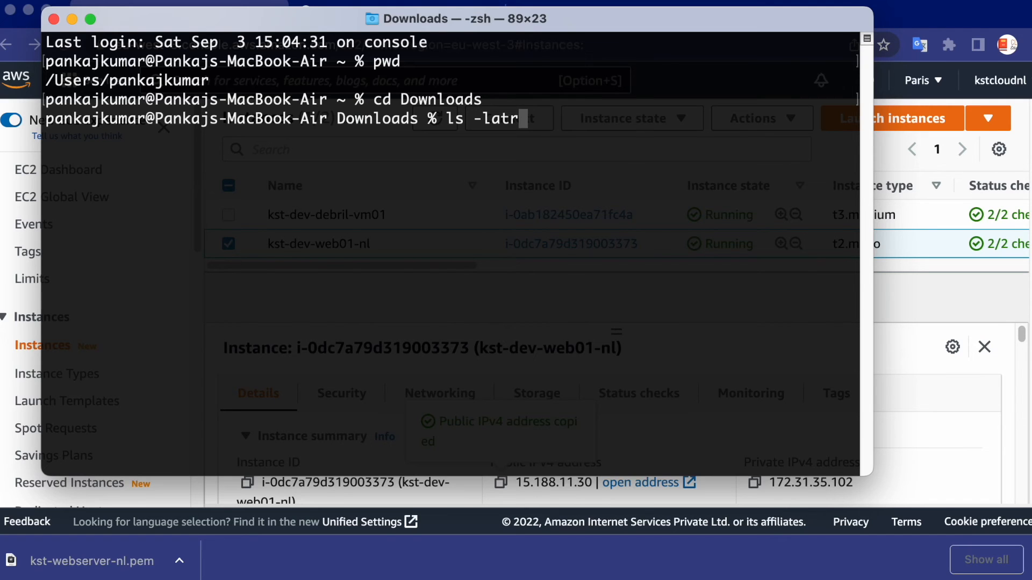
{"action": "key", "text": "Return"}
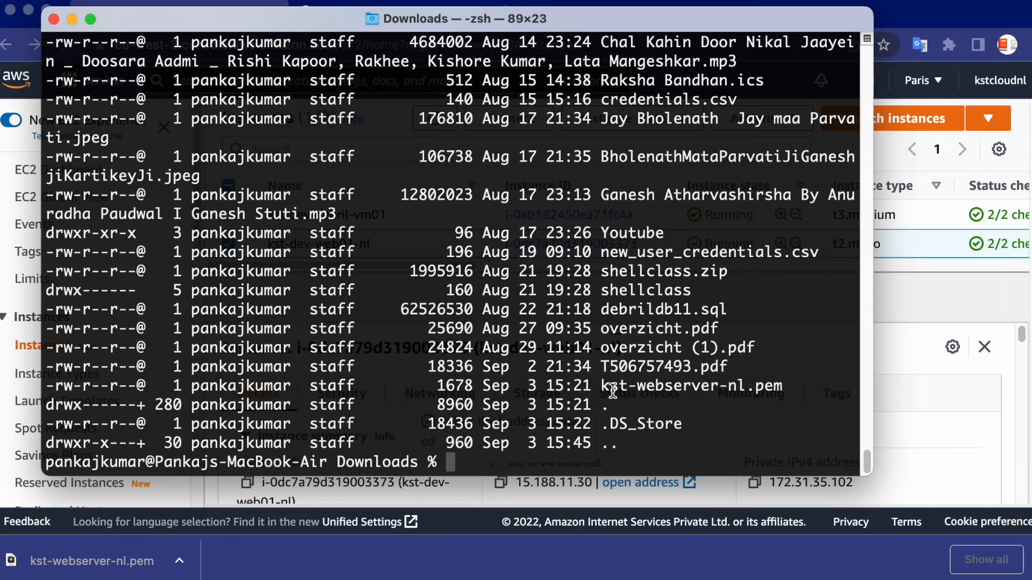
{"action": "left_click_drag", "start_coordinate": [601, 386], "coordinate": [785, 386]}
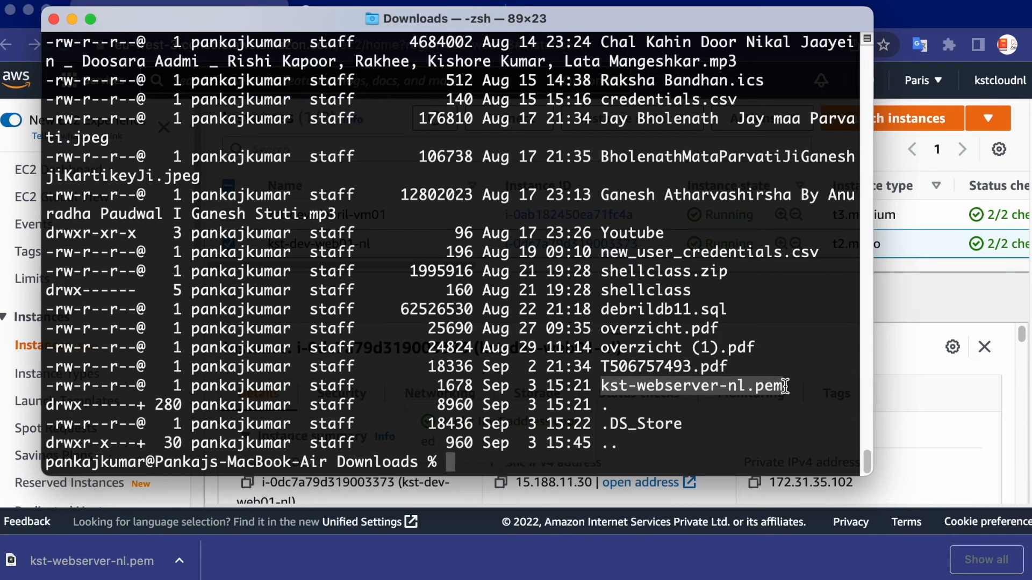
{"action": "left_click", "coordinate": [676, 403]}
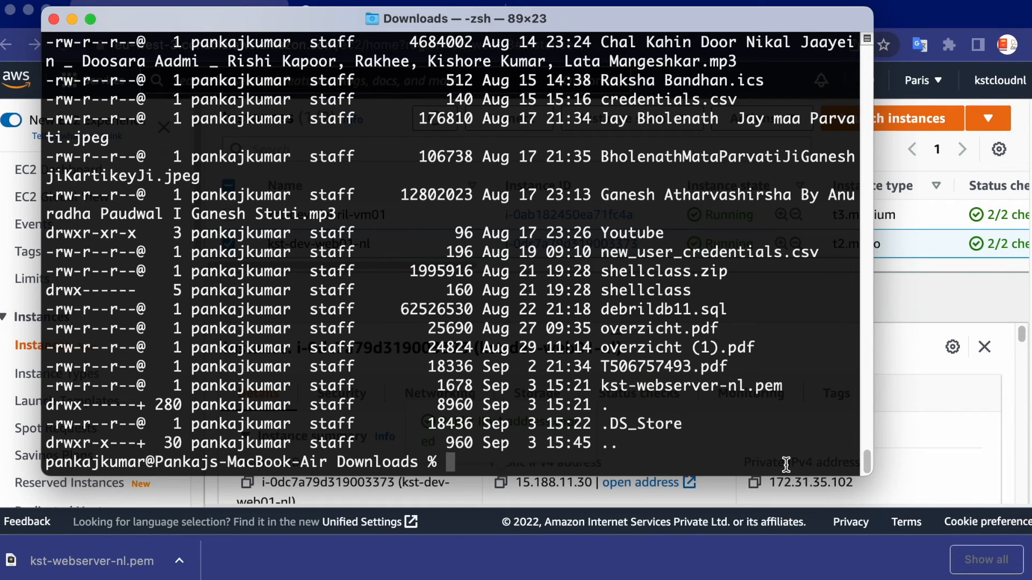
Try to connect over SSH as ec2-user to the copied address 15.188.11.30, using the key file kst-webserver-nl.pem
{"action": "type", "text": "ssh "}
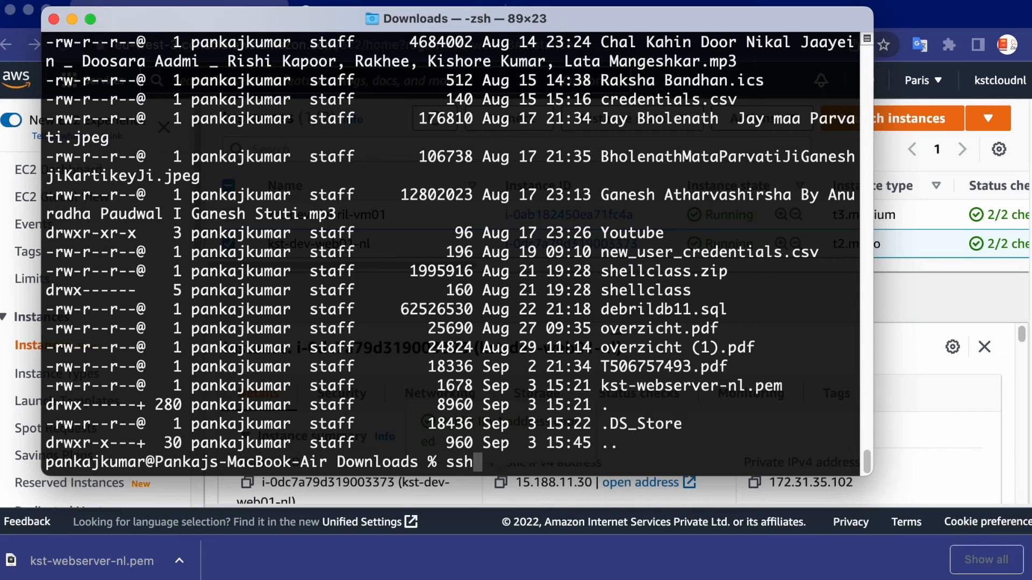
{"action": "type", "text": "-i ksy"}
{"action": "key", "text": "BackSpace"}
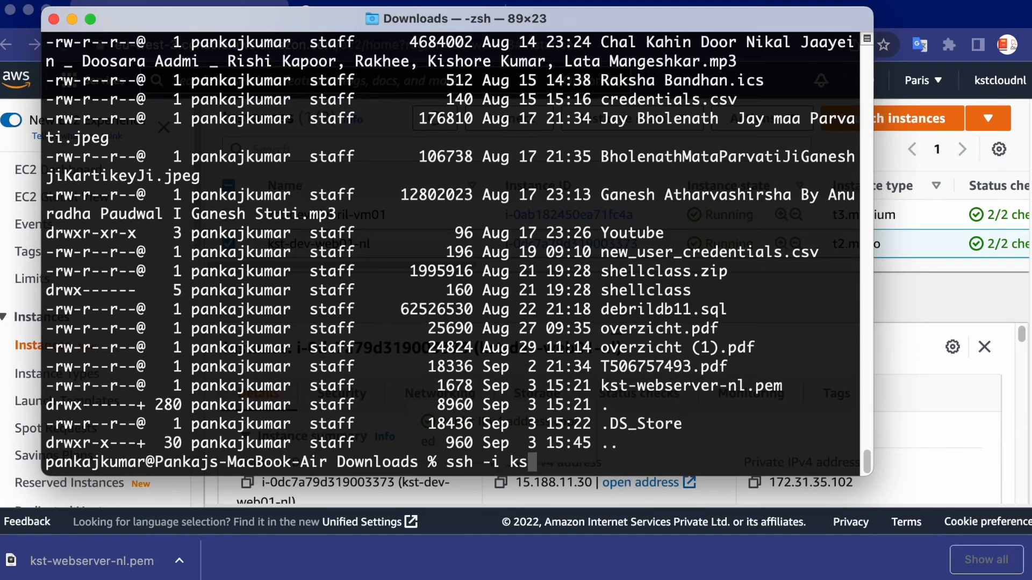
{"action": "type", "text": "y-webs"}
{"action": "key", "text": "BackSpace"}
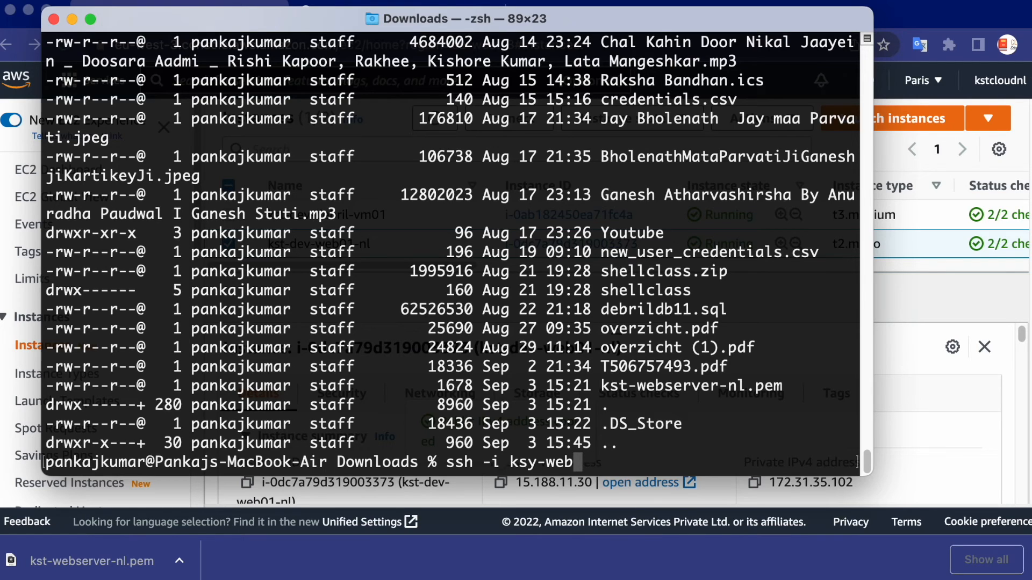
{"action": "key", "text": "BackSpace"}
{"action": "key", "text": "BackSpace"}
{"action": "key", "text": "BackSpace"}
{"action": "key", "text": "BackSpace"}
{"action": "key", "text": "BackSpace"}
{"action": "type", "text": "t-we"}
{"action": "key", "text": "Tab"}
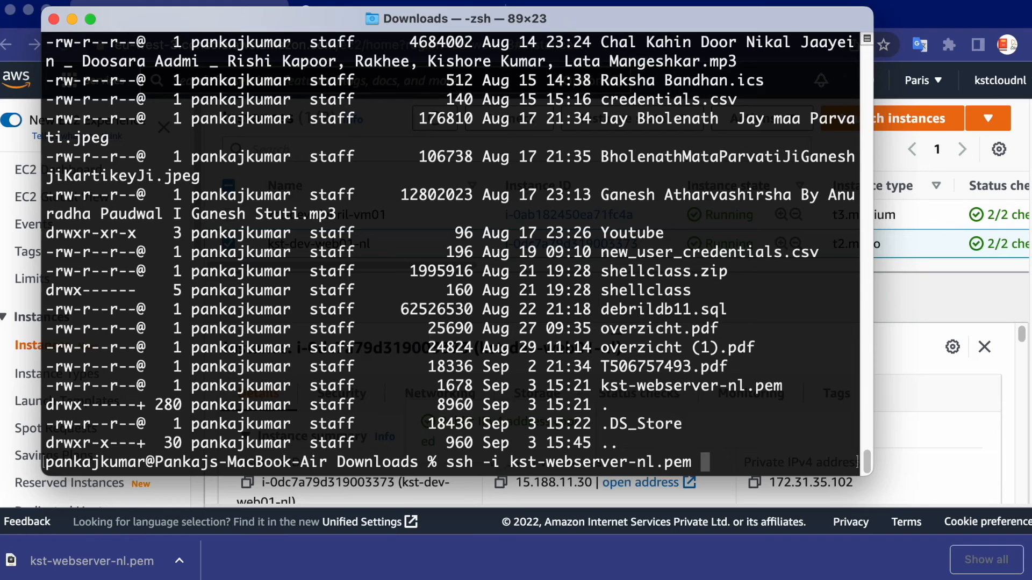
{"action": "type", "text": "ec2-user@"}
{"action": "key", "text": "super+v"}
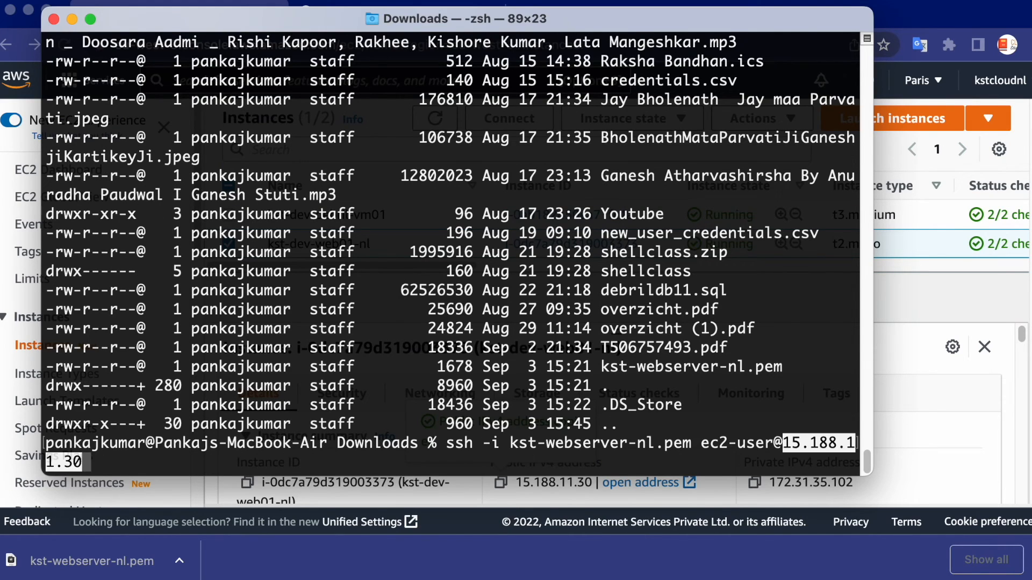
{"action": "key", "text": "Return"}
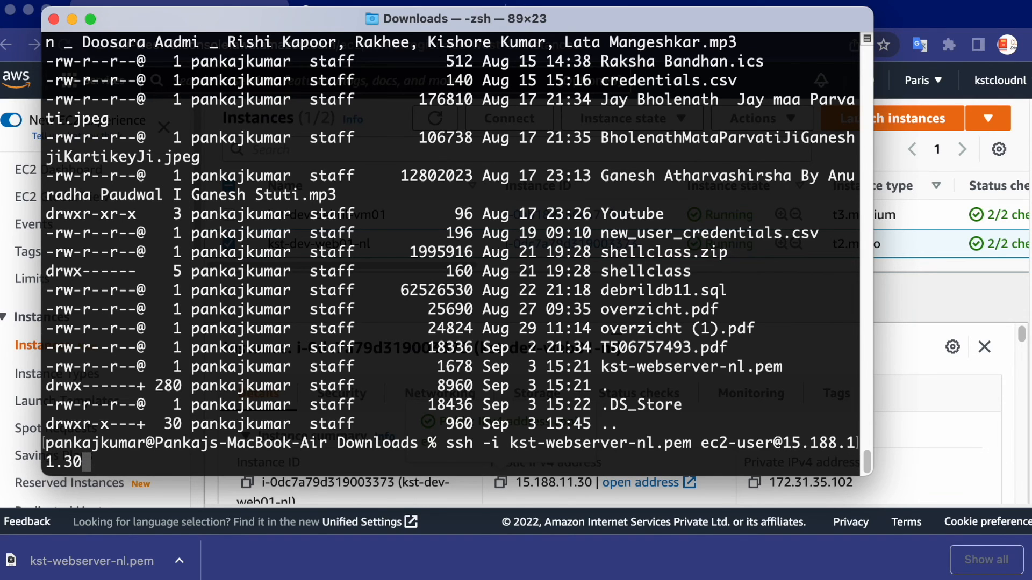
Accept the unknown host by answering yes and examine the SSH connection output about the key file
{"action": "key", "text": "Return"}
{"action": "type", "text": "yes"}
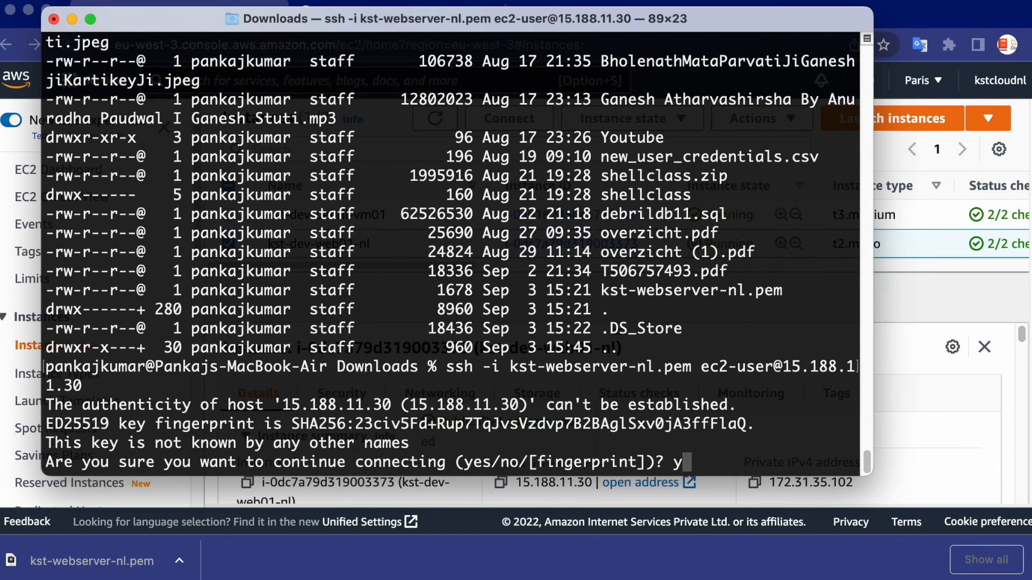
{"action": "key", "text": "Return"}
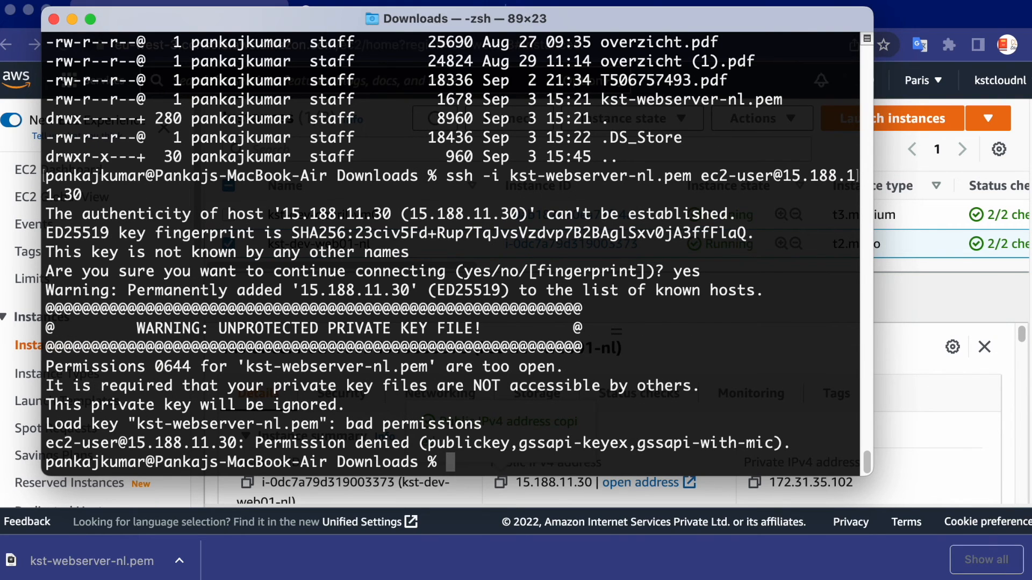
{"action": "left_click_drag", "start_coordinate": [48, 404], "coordinate": [521, 444]}
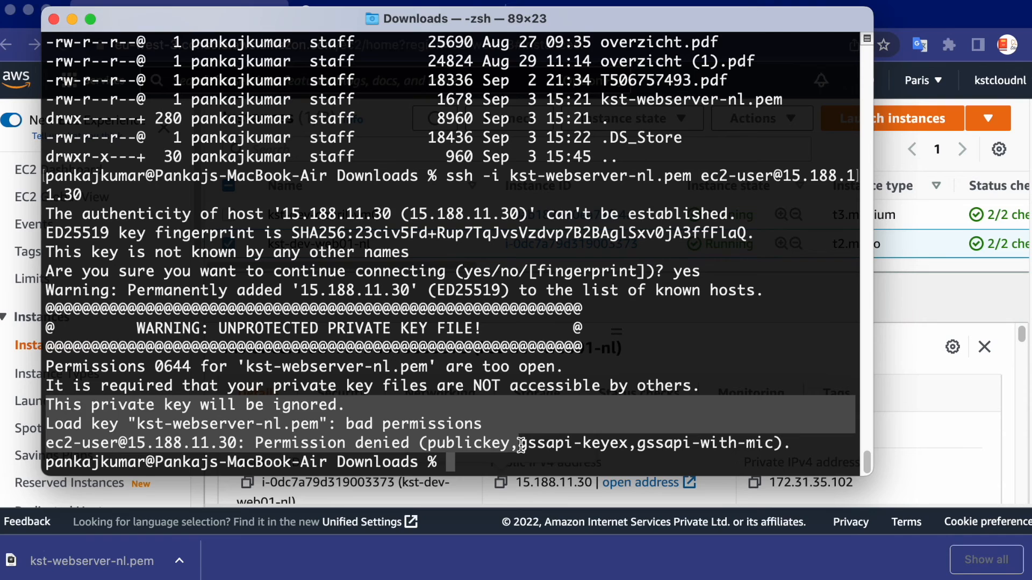
{"action": "left_click_drag", "start_coordinate": [293, 425], "coordinate": [457, 425]}
{"action": "left_click", "coordinate": [496, 426]}
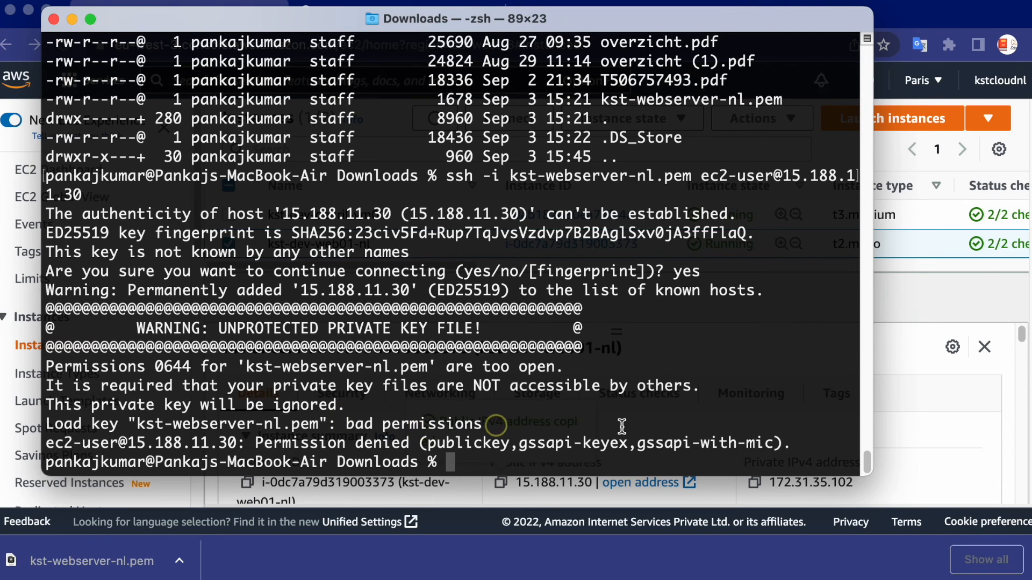
List kst-webserver-nl.pem with ls -la and examine its owner, group and other permissions
{"action": "type", "text": "ls -la"}
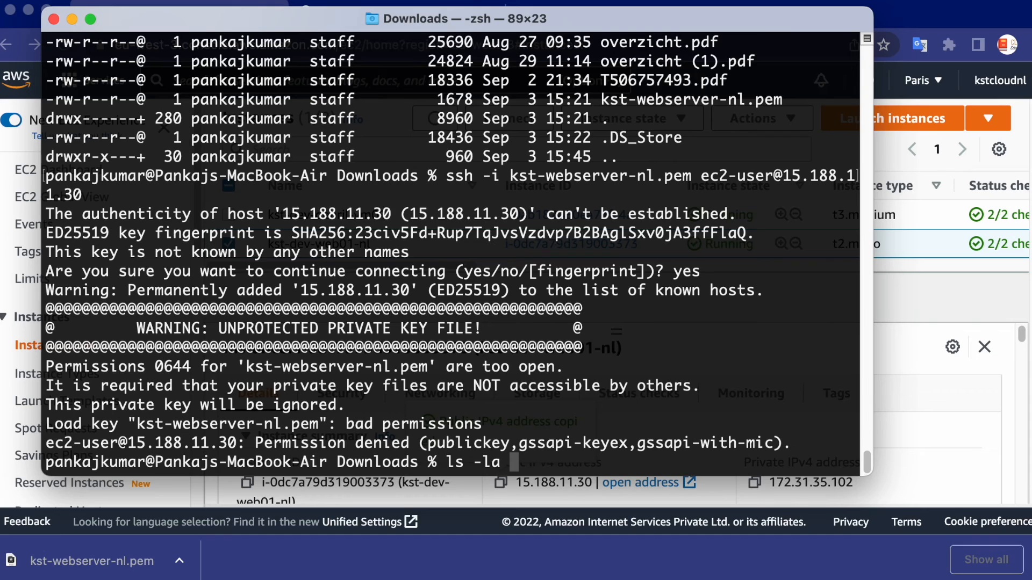
{"action": "type", "text": " kst-"}
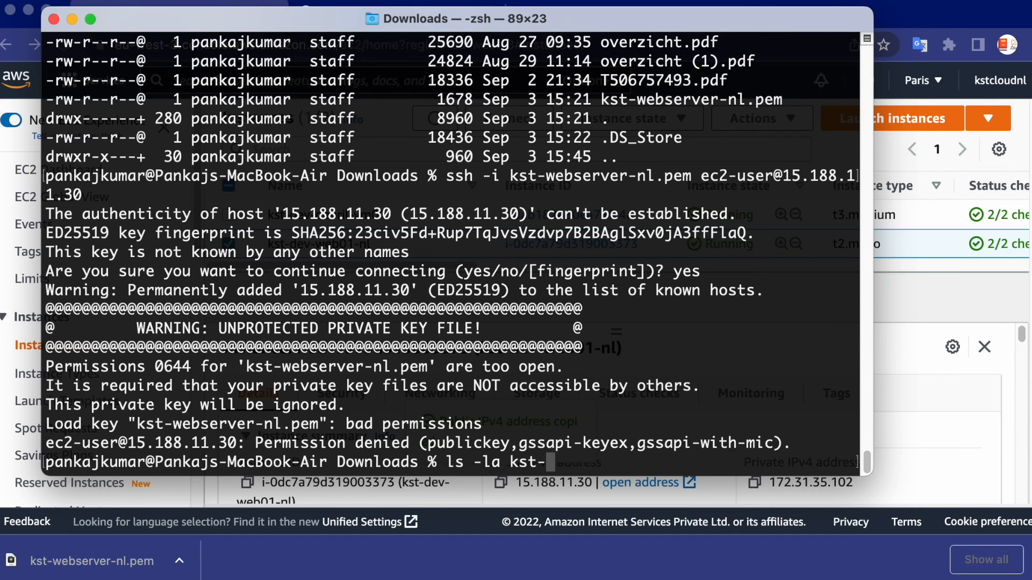
{"action": "type", "text": "webserver-nl.pem"}
{"action": "key", "text": "Return"}
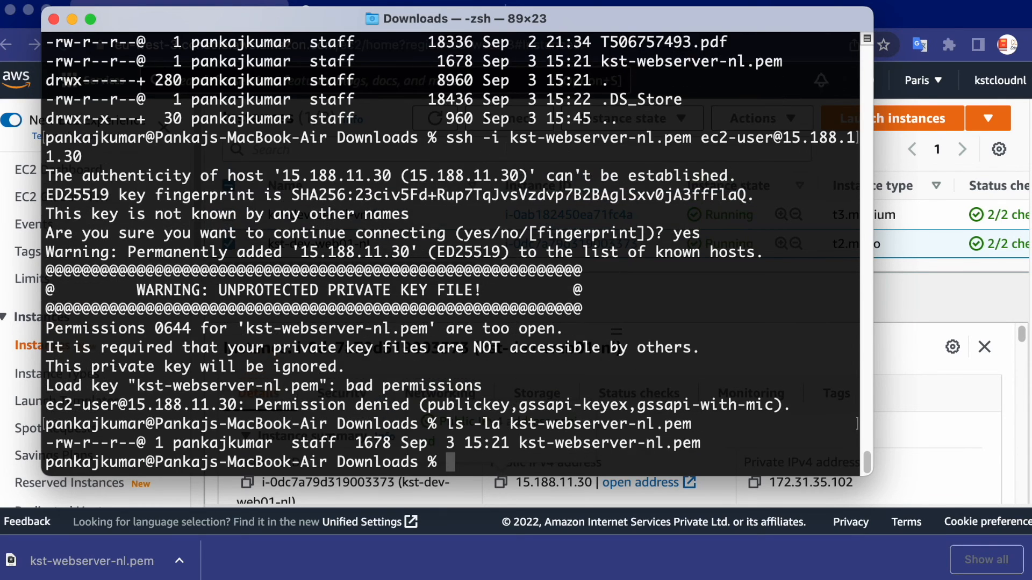
{"action": "left_click_drag", "start_coordinate": [108, 444], "coordinate": [82, 444]}
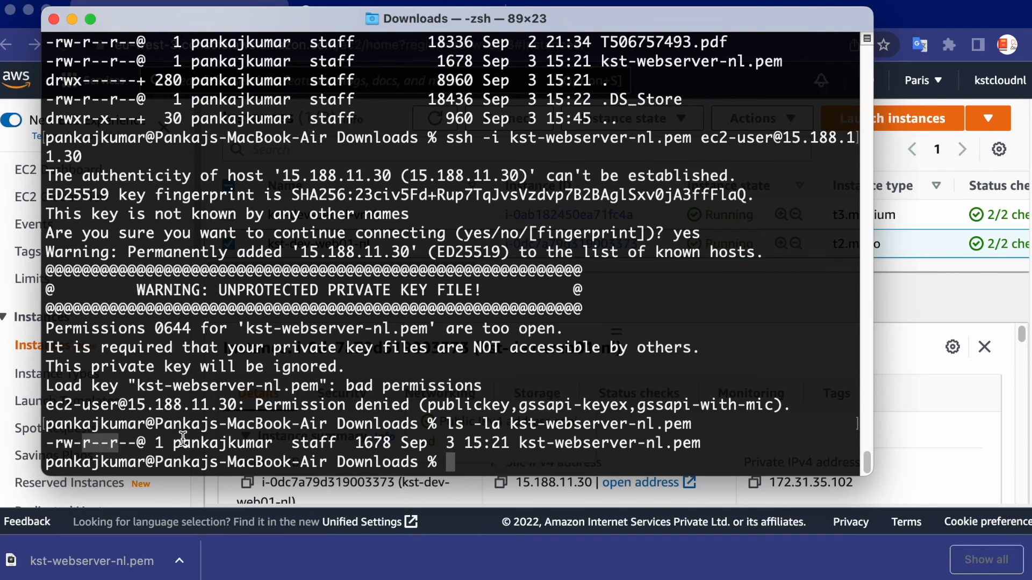
{"action": "left_click", "coordinate": [309, 441]}
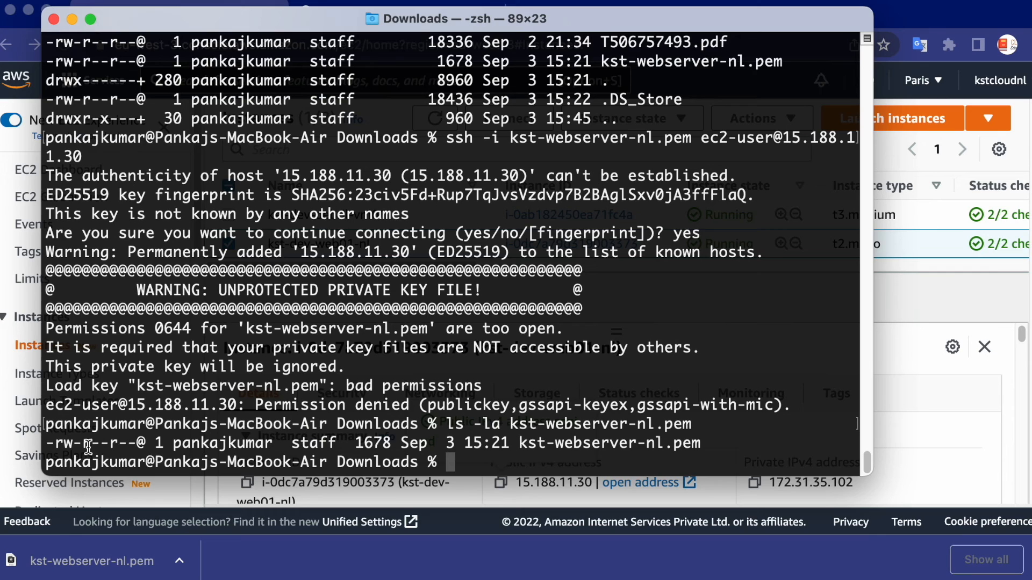
{"action": "left_click_drag", "start_coordinate": [86, 445], "coordinate": [62, 445]}
{"action": "left_click", "coordinate": [158, 445]}
{"action": "double_click", "coordinate": [185, 443]}
{"action": "left_click", "coordinate": [412, 419]}
Set the permissions of kst-webserver-nl.pem to 600 with chmod and list the file's details again
{"action": "type", "text": "chmon"}
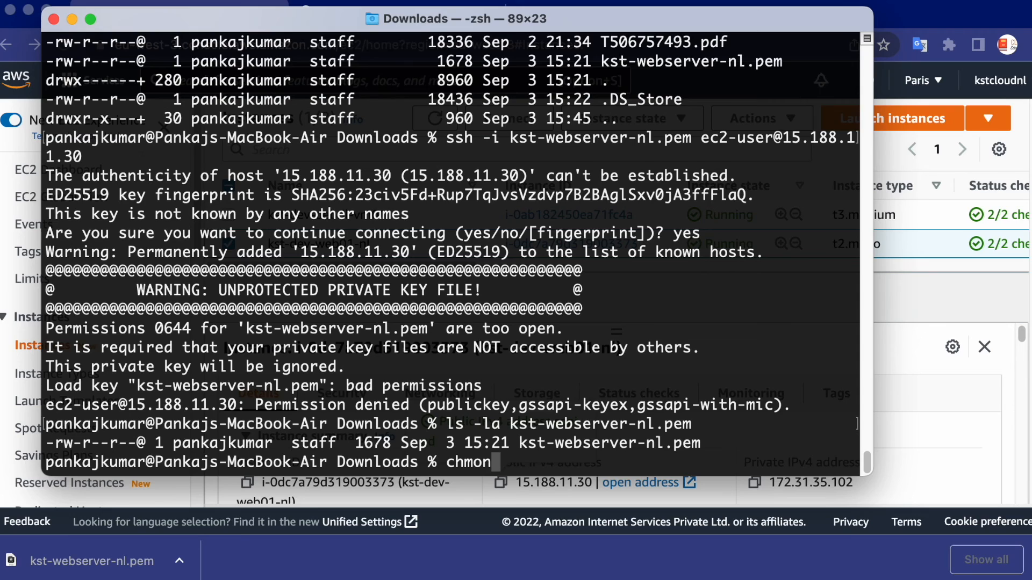
{"action": "key", "text": "BackSpace"}
{"action": "type", "text": "d 600 "}
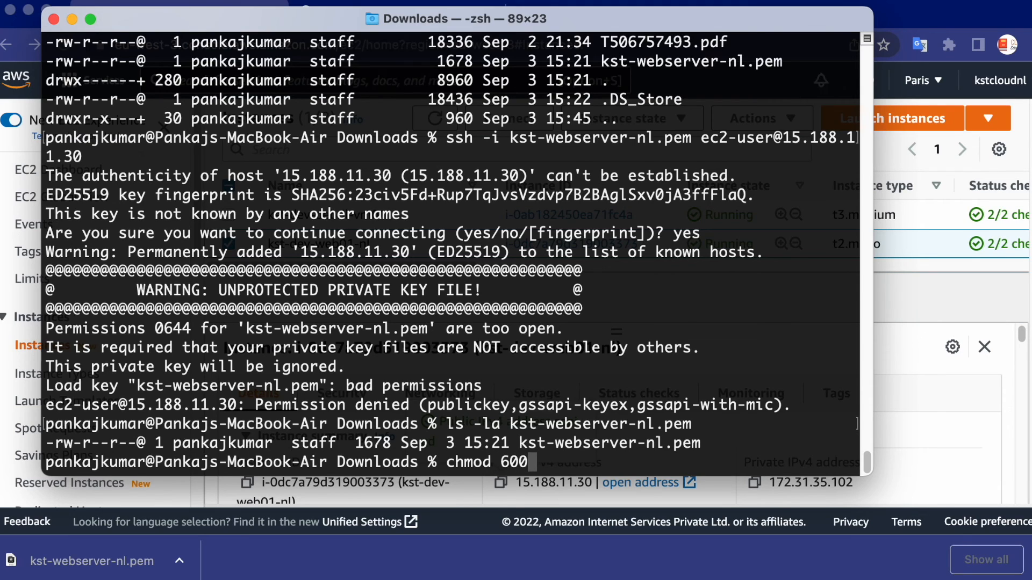
{"action": "type", "text": "kst-"}
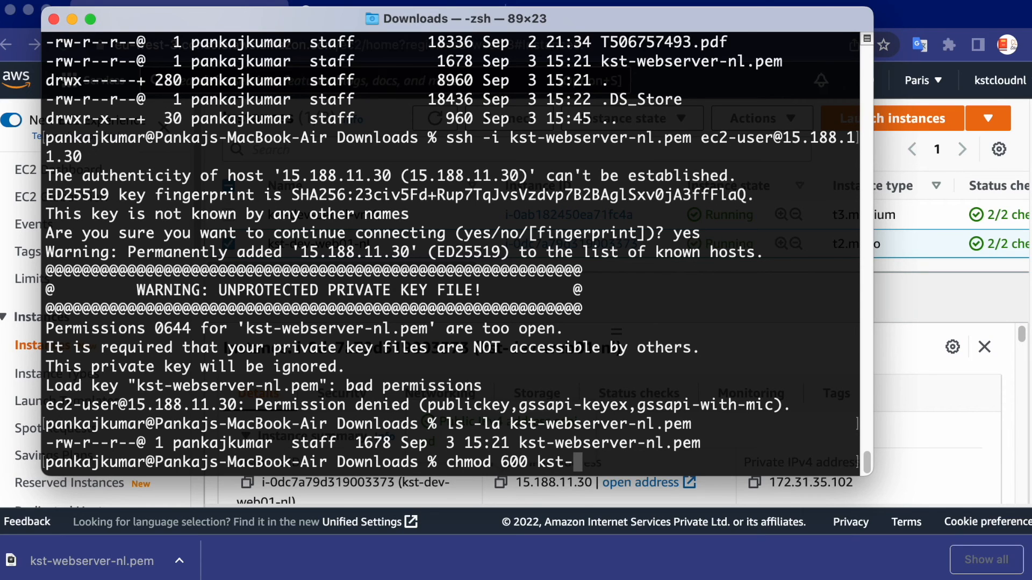
{"action": "type", "text": "webserver-nl.pem"}
{"action": "key", "text": "Return"}
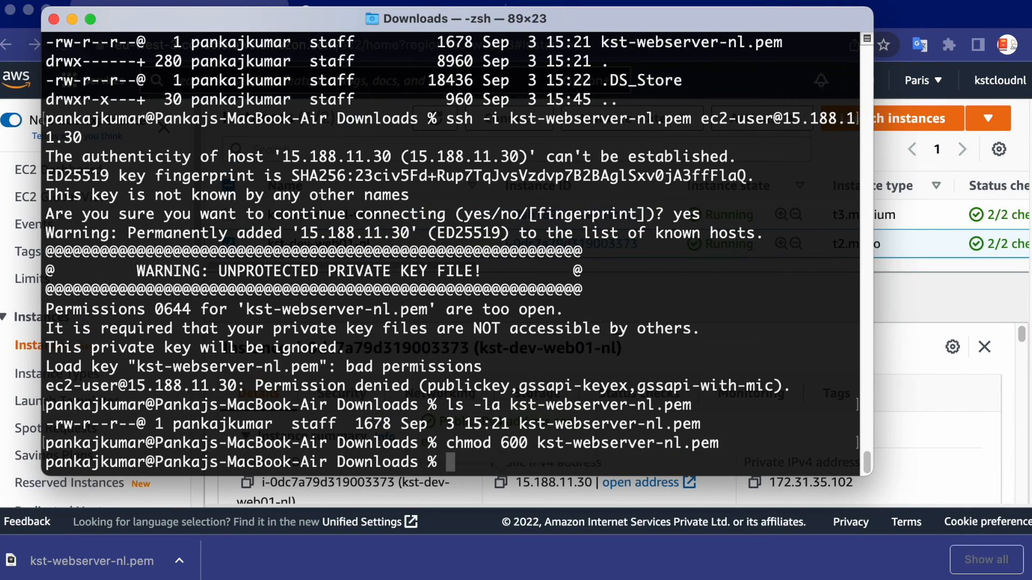
{"action": "key", "text": "Up"}
{"action": "key", "text": "Up"}
{"action": "key", "text": "Return"}
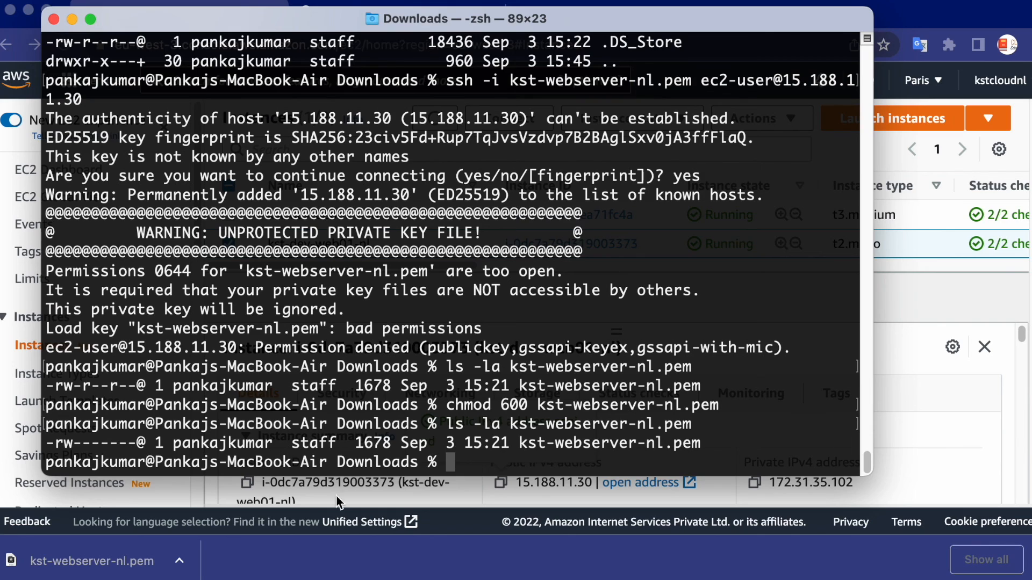
Examine the permission string and the owner of kst-webserver-nl.pem in the latest file listing
{"action": "left_click_drag", "start_coordinate": [46, 445], "coordinate": [74, 444]}
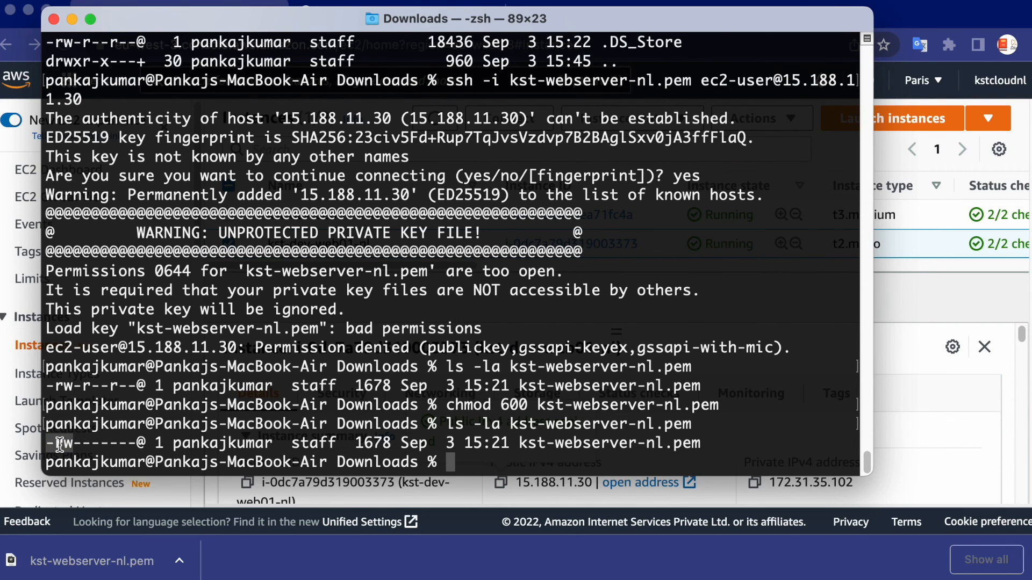
{"action": "left_click_drag", "start_coordinate": [183, 443], "coordinate": [299, 438]}
{"action": "left_click", "coordinate": [450, 432]}
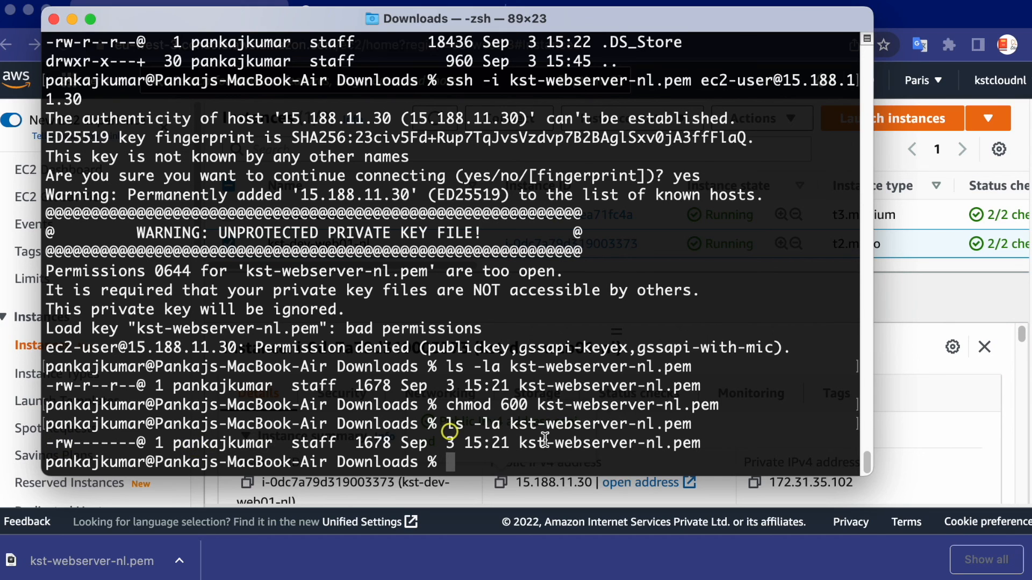
{"action": "key", "text": "Up"}
{"action": "key", "text": "Up"}
{"action": "key", "text": "Up"}
{"action": "key", "text": "Up"}
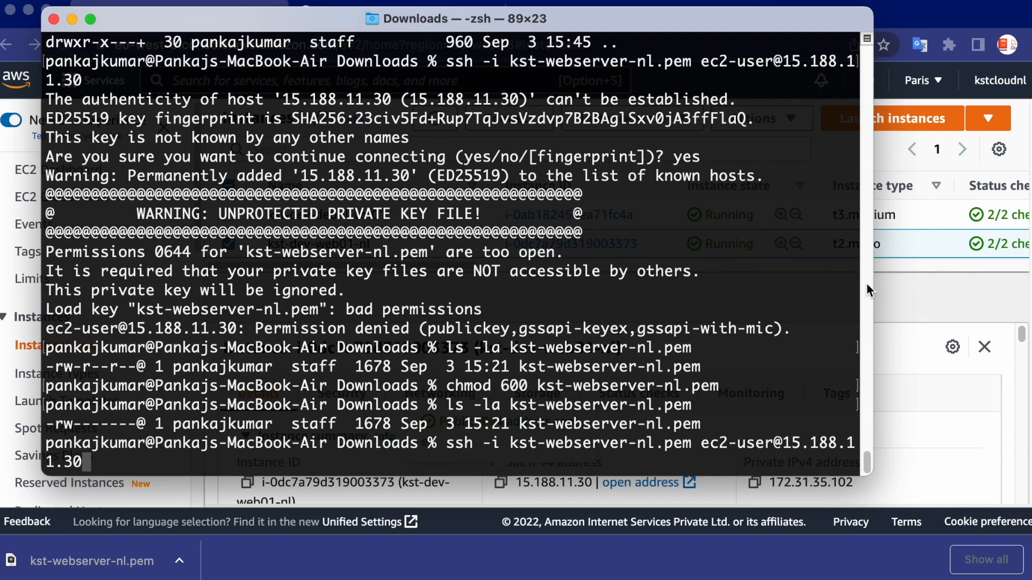
{"action": "left_click_drag", "start_coordinate": [871, 282], "coordinate": [1026, 275]}
{"action": "key", "text": "Return"}
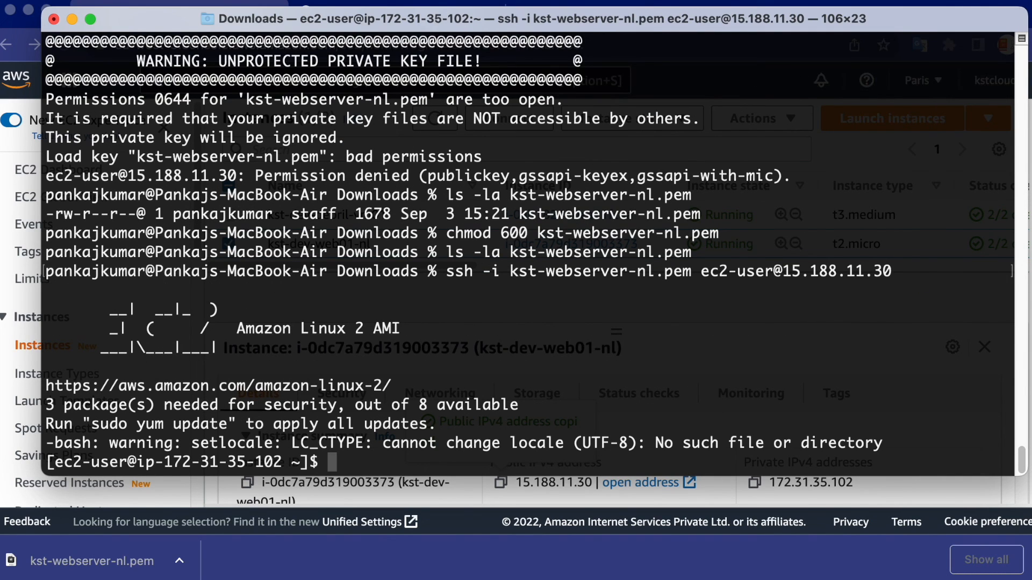
{"action": "left_click_drag", "start_coordinate": [252, 318], "coordinate": [363, 445]}
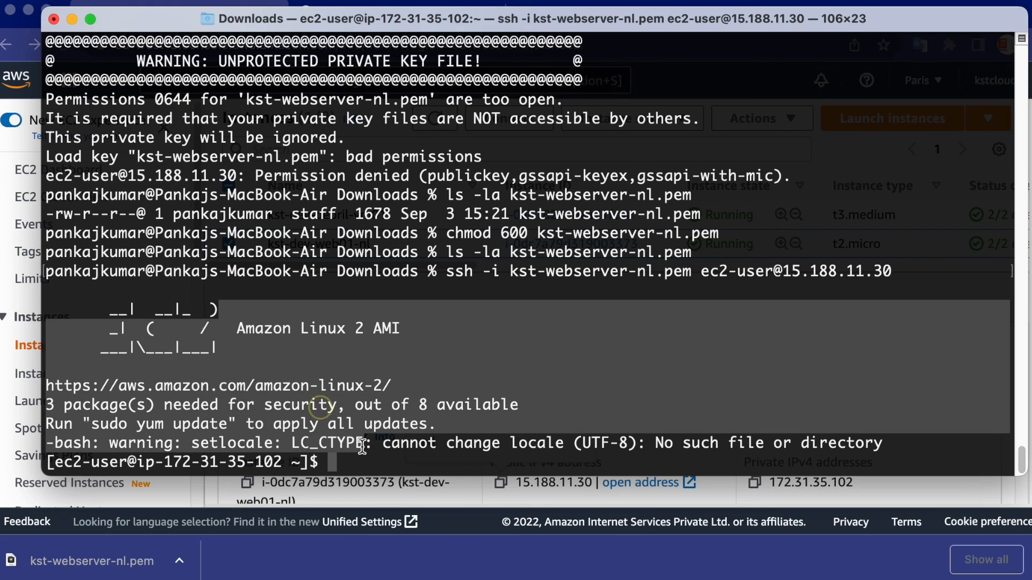
{"action": "left_click", "coordinate": [484, 429]}
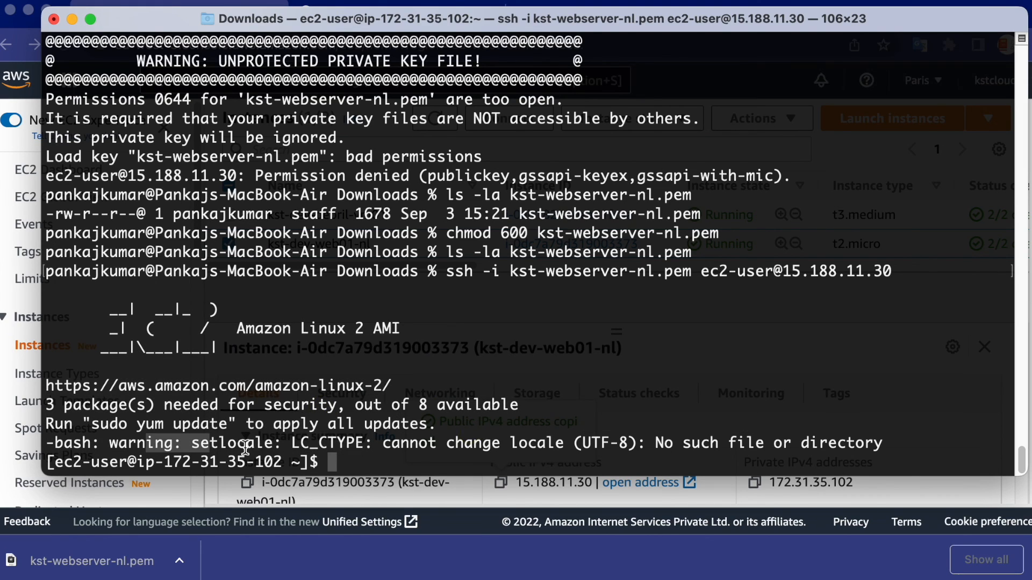
{"action": "left_click", "coordinate": [695, 445]}
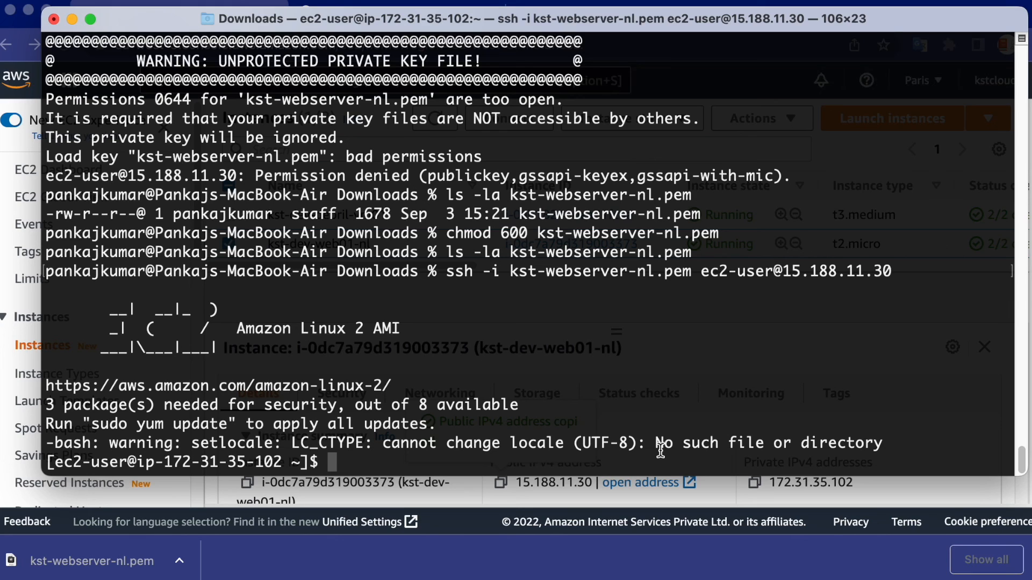
Switch to the root user on the instance with sudo su - root
{"action": "type", "text": "sudo su"}
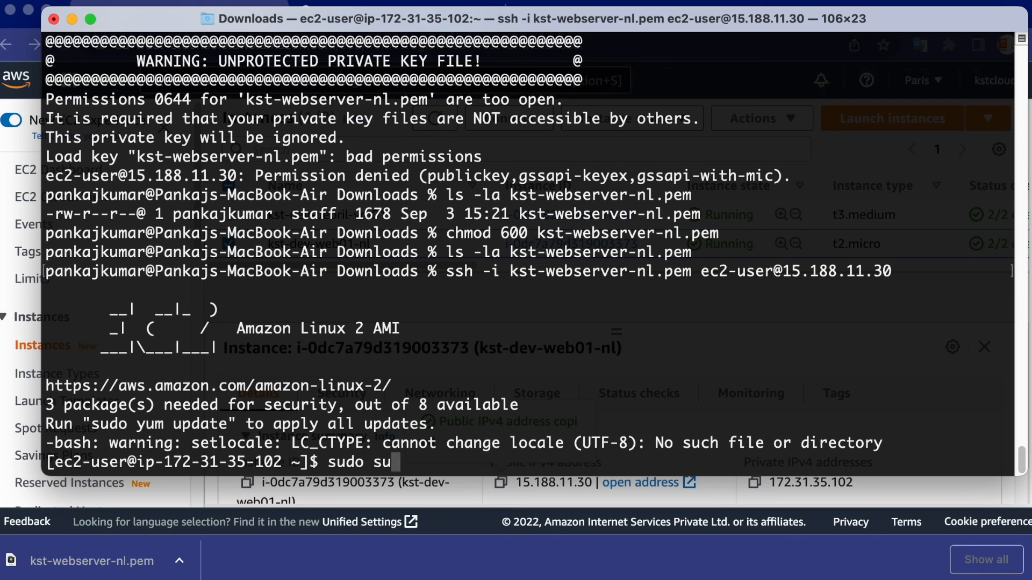
{"action": "type", "text": " - root"}
{"action": "key", "text": "Return"}
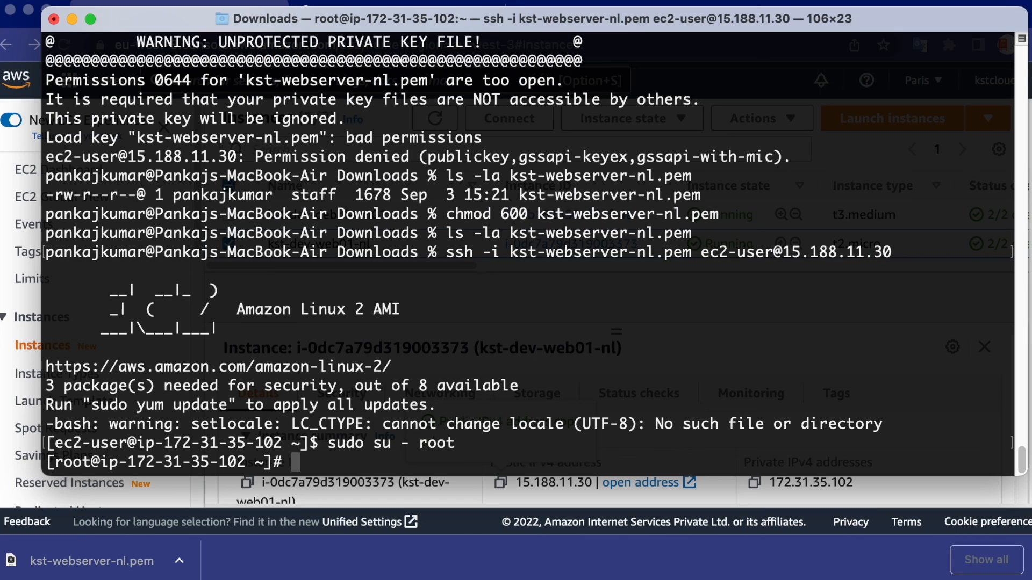
Query the server's host name with hostname and its running time with uptime -p, and examine the output
{"action": "type", "text": "hostname"}
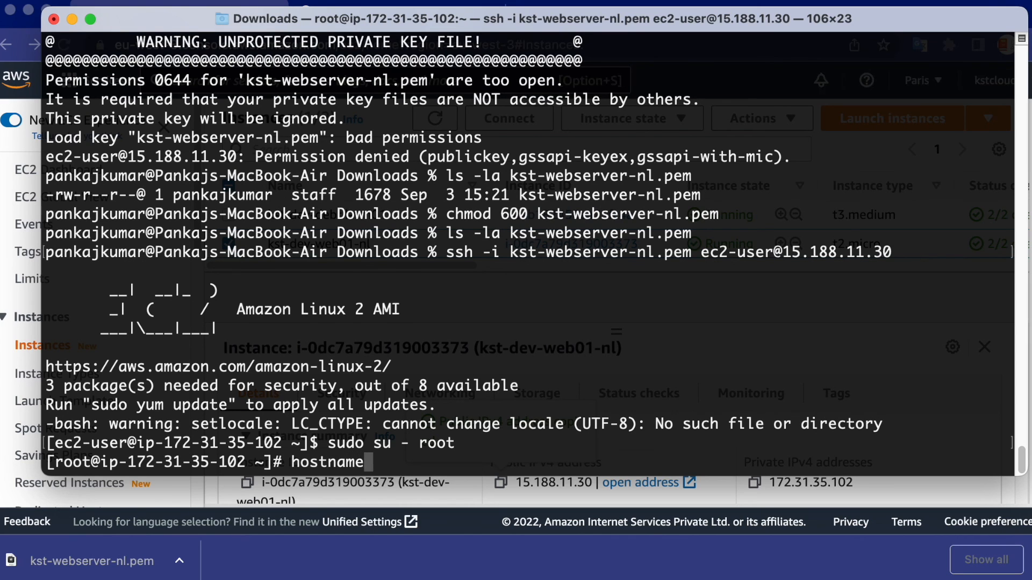
{"action": "key", "text": "Return"}
{"action": "type", "text": "uptime -p"}
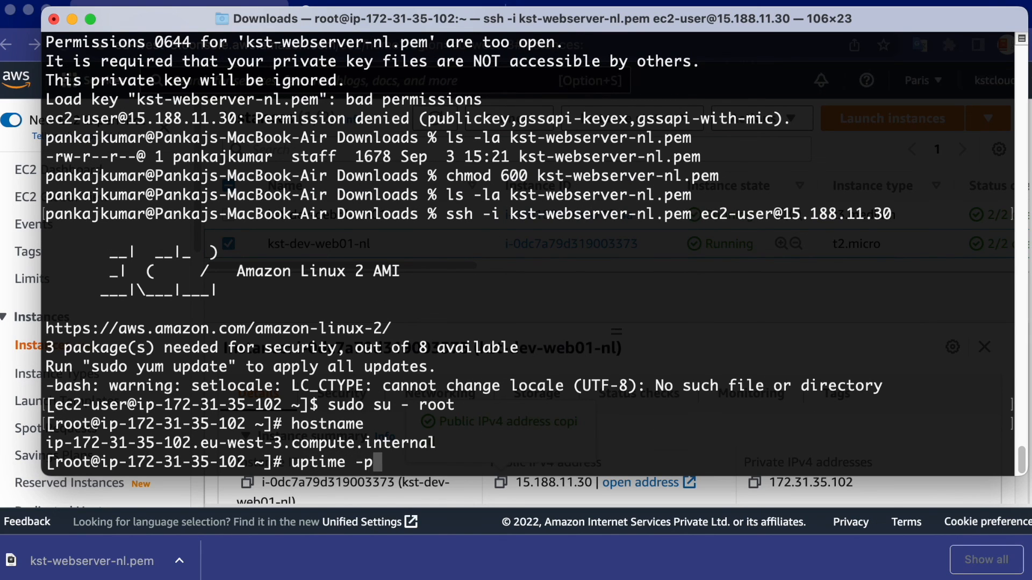
{"action": "key", "text": "Return"}
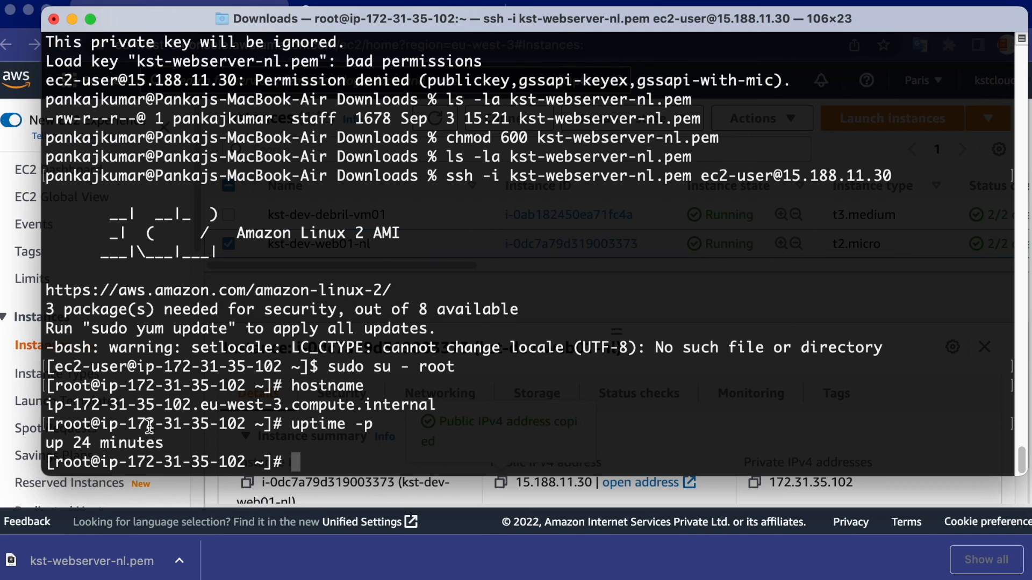
{"action": "left_click_drag", "start_coordinate": [51, 444], "coordinate": [171, 444]}
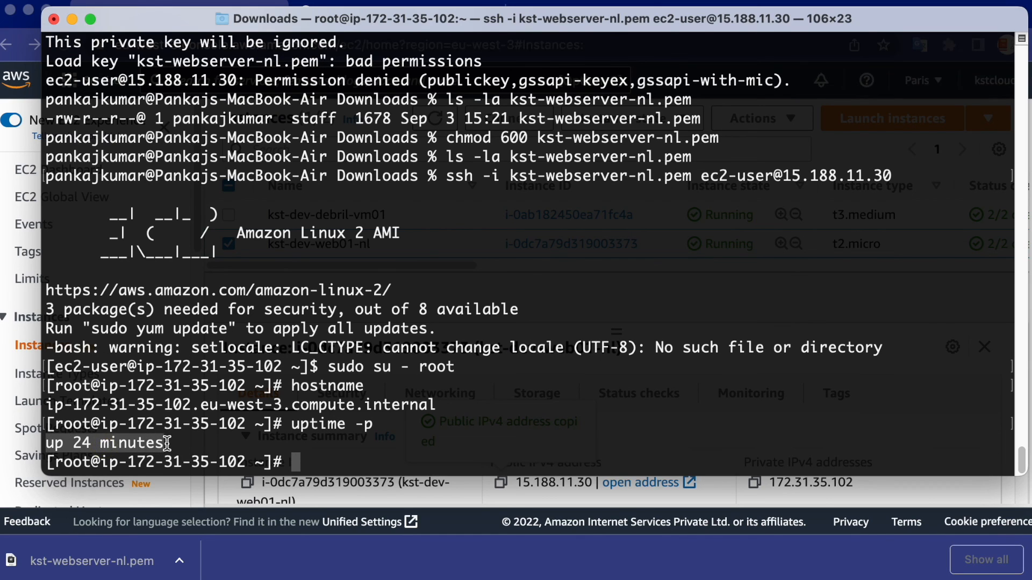
{"action": "left_click_drag", "start_coordinate": [146, 384], "coordinate": [196, 437]}
{"action": "left_click_drag", "start_coordinate": [199, 366], "coordinate": [348, 452]}
{"action": "left_click", "coordinate": [348, 452]}
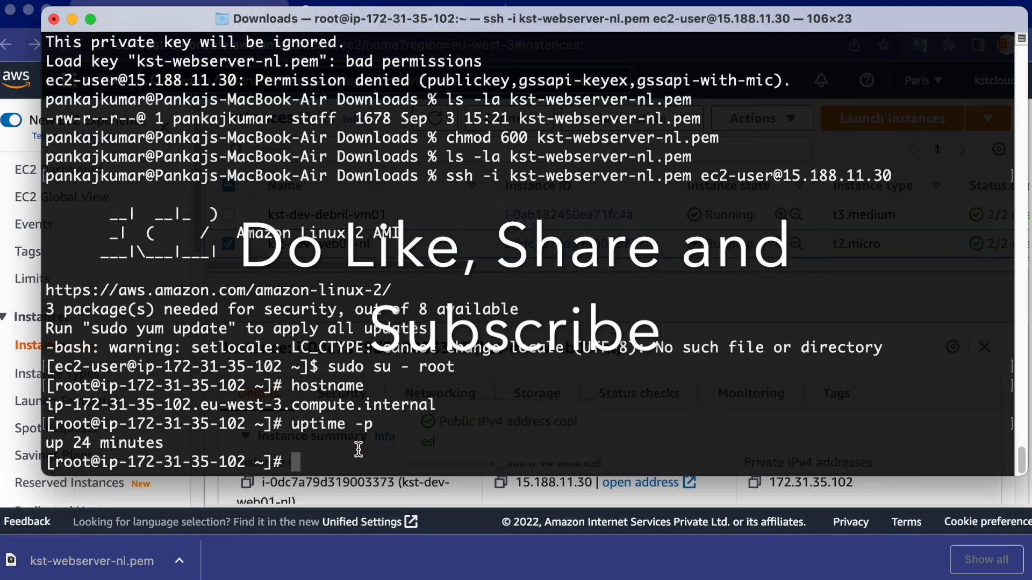